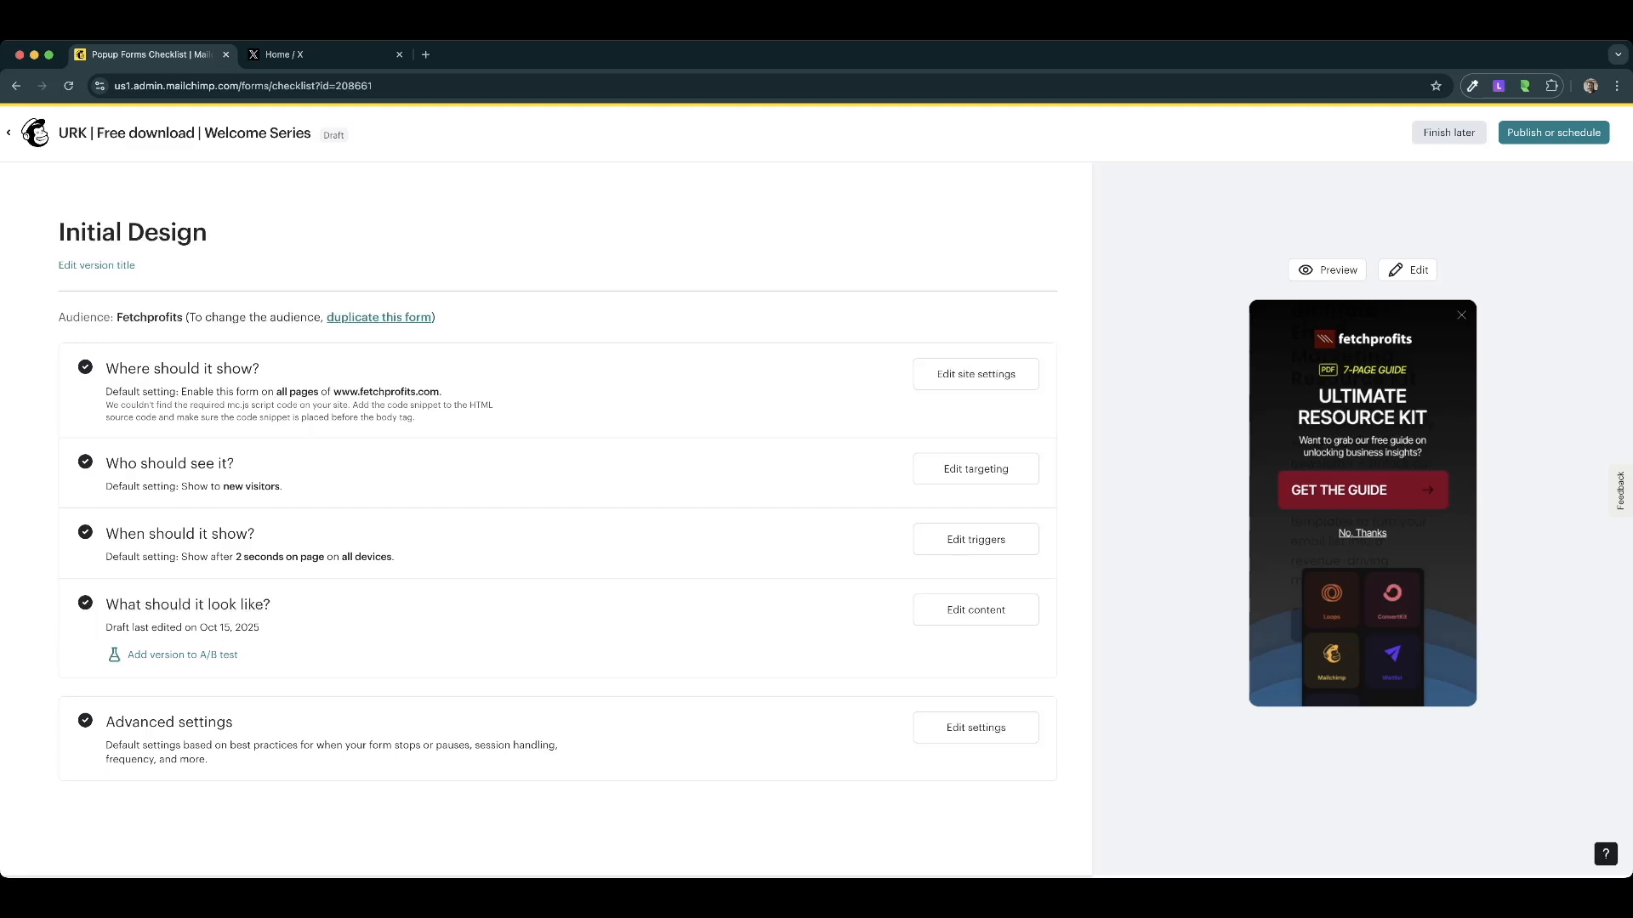
{"action": "left_click", "coordinate": [975, 374]}
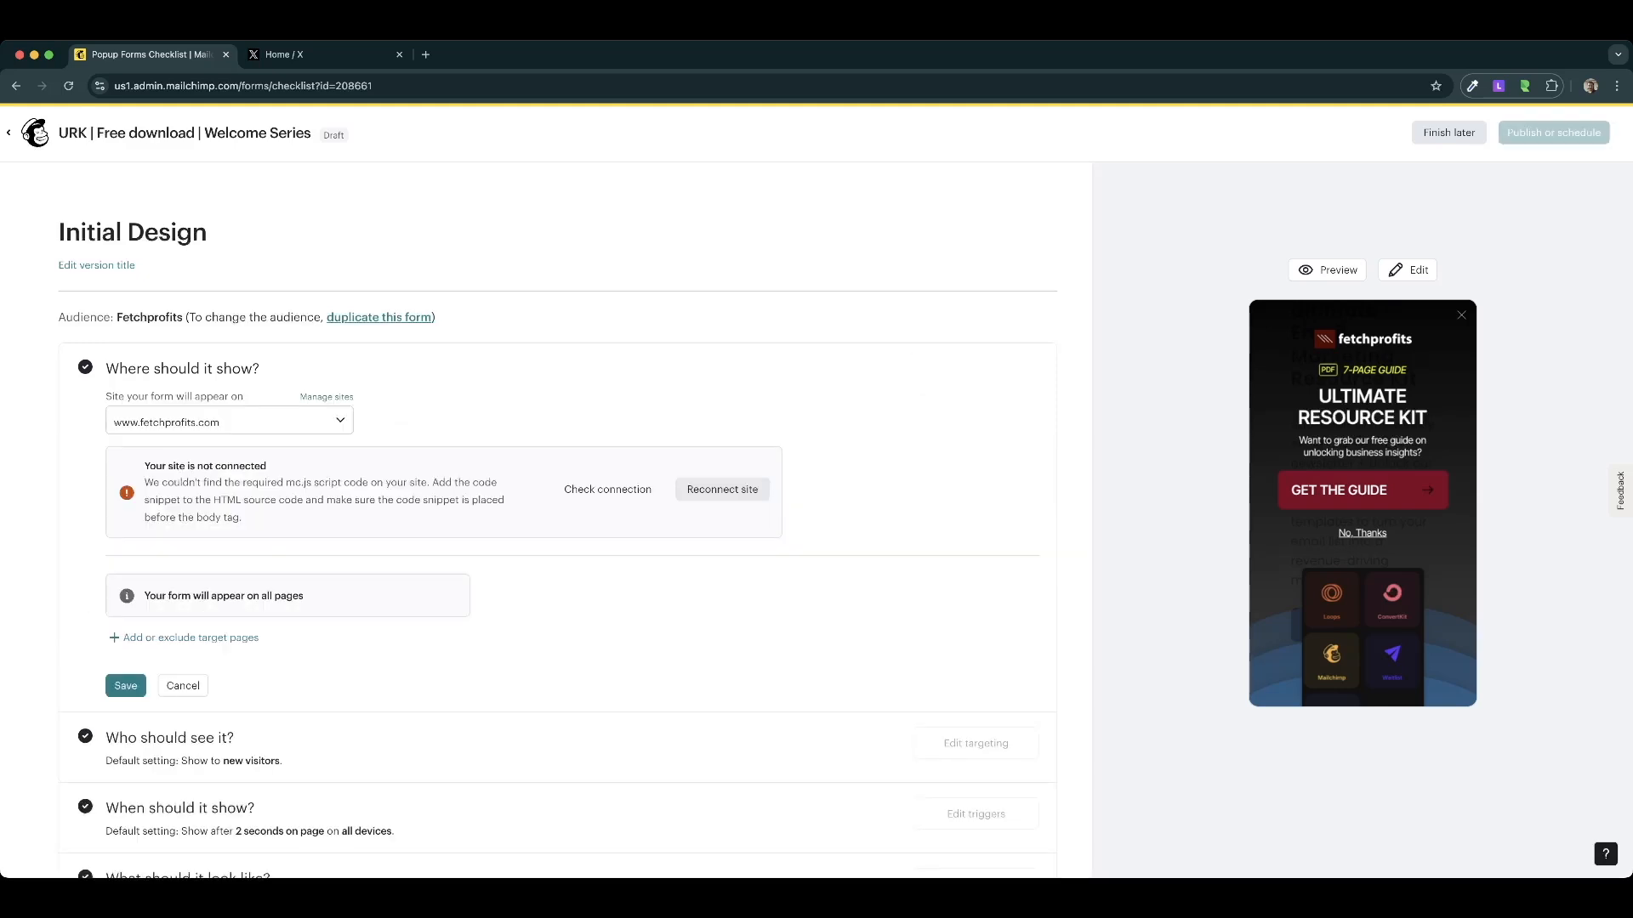
{"action": "scroll", "coordinate": [557, 520], "scroll_direction": "down", "scroll_amount": 1}
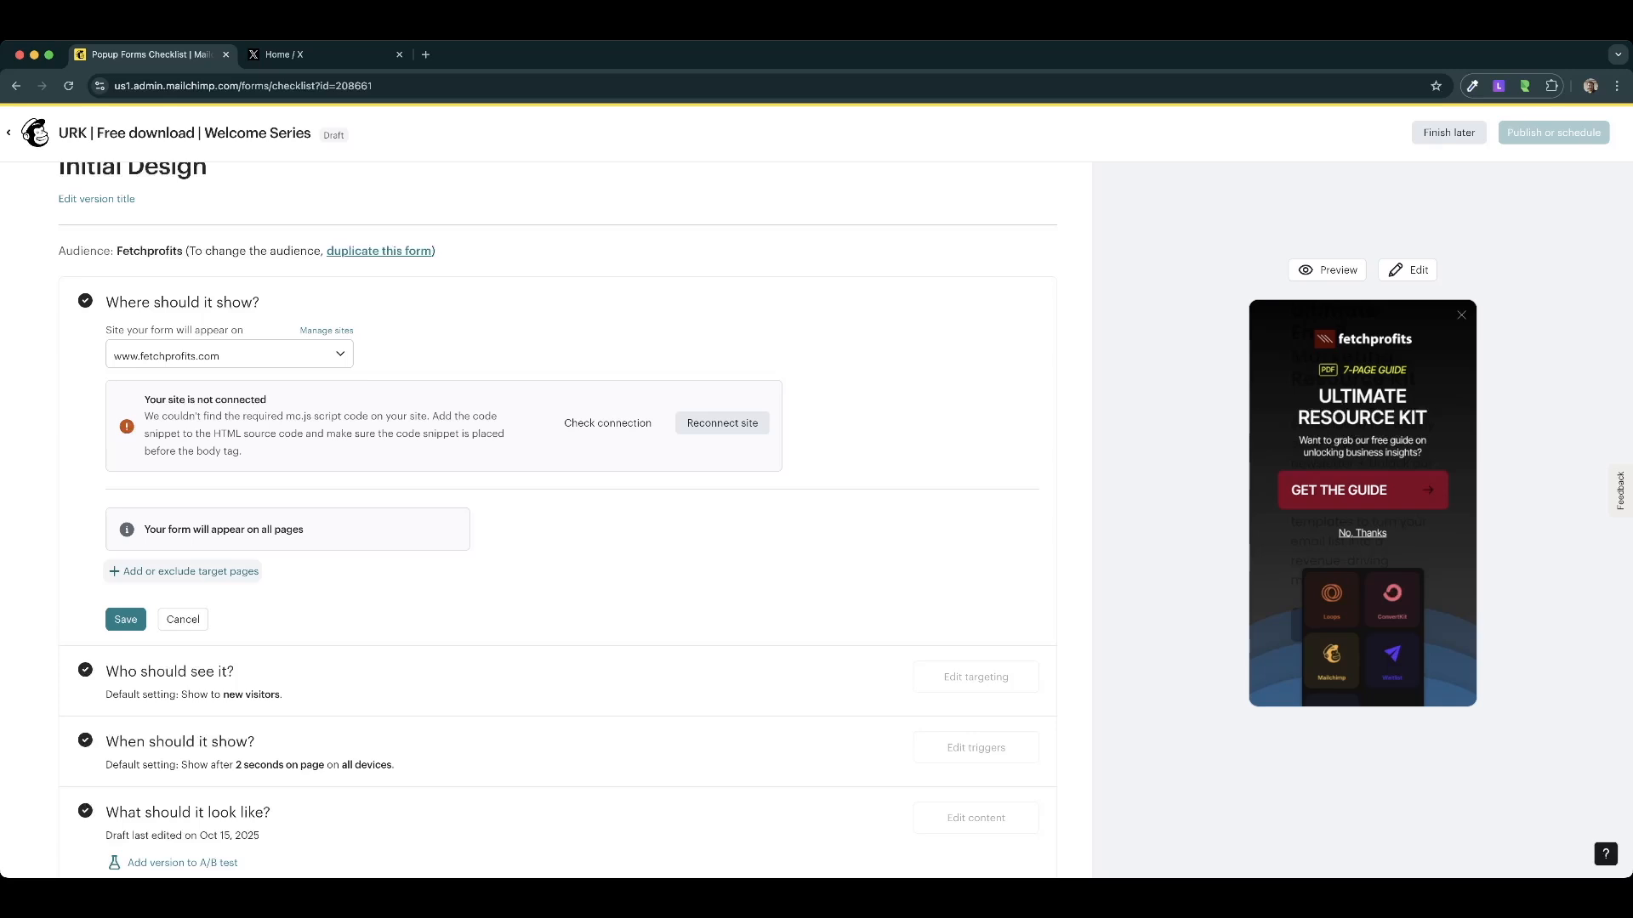
{"action": "left_click", "coordinate": [189, 571]}
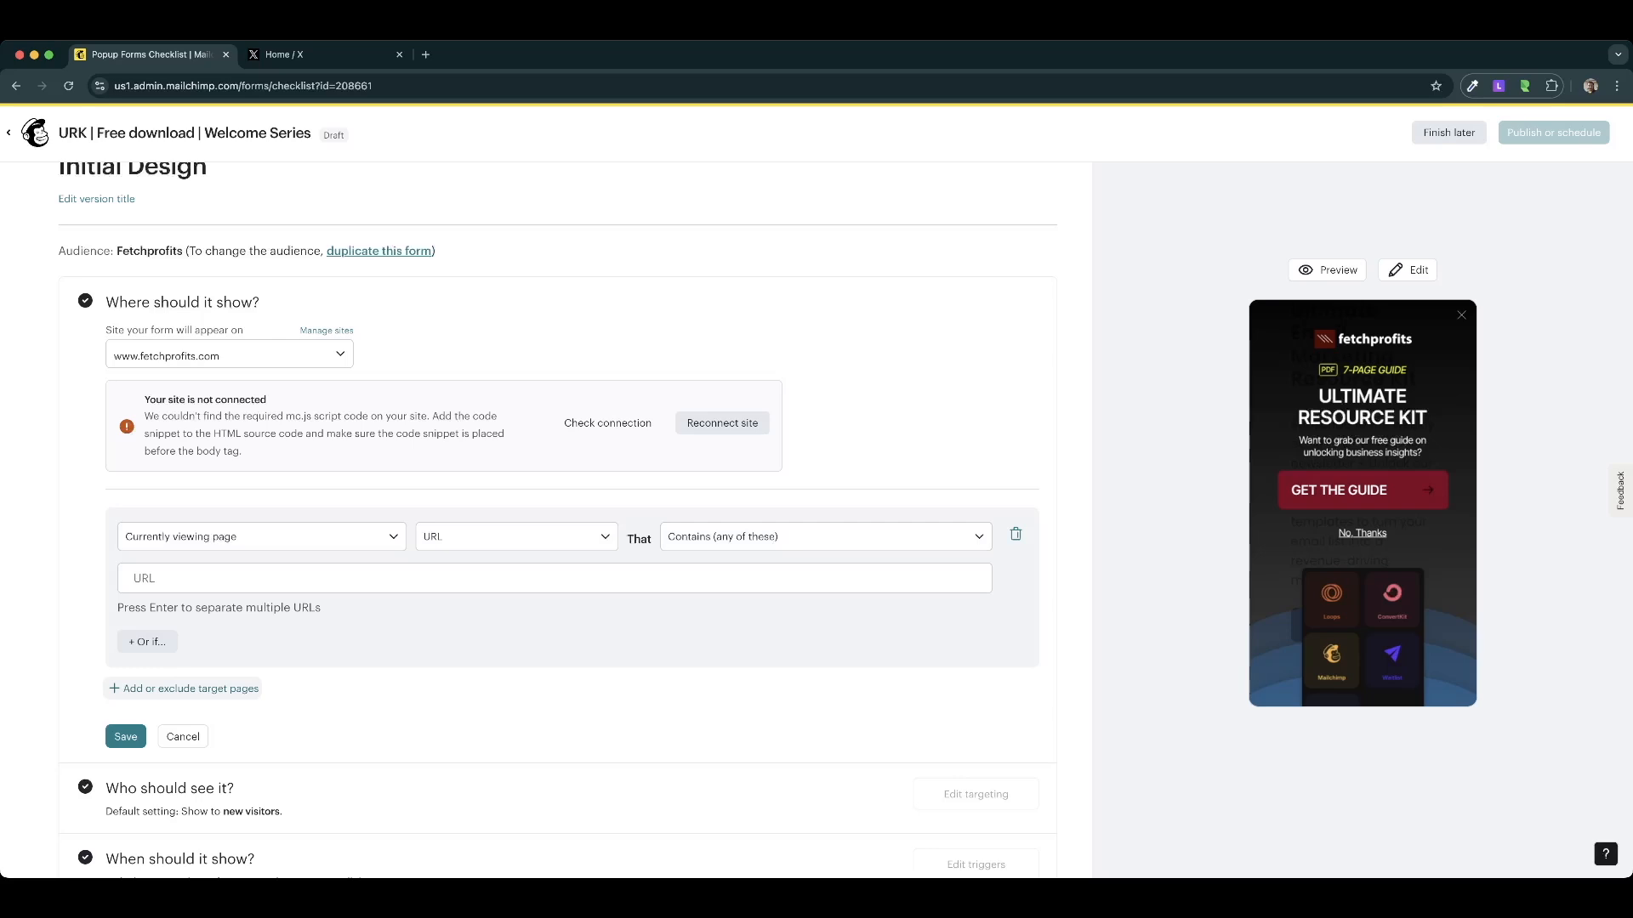
{"action": "left_click", "coordinate": [825, 537]}
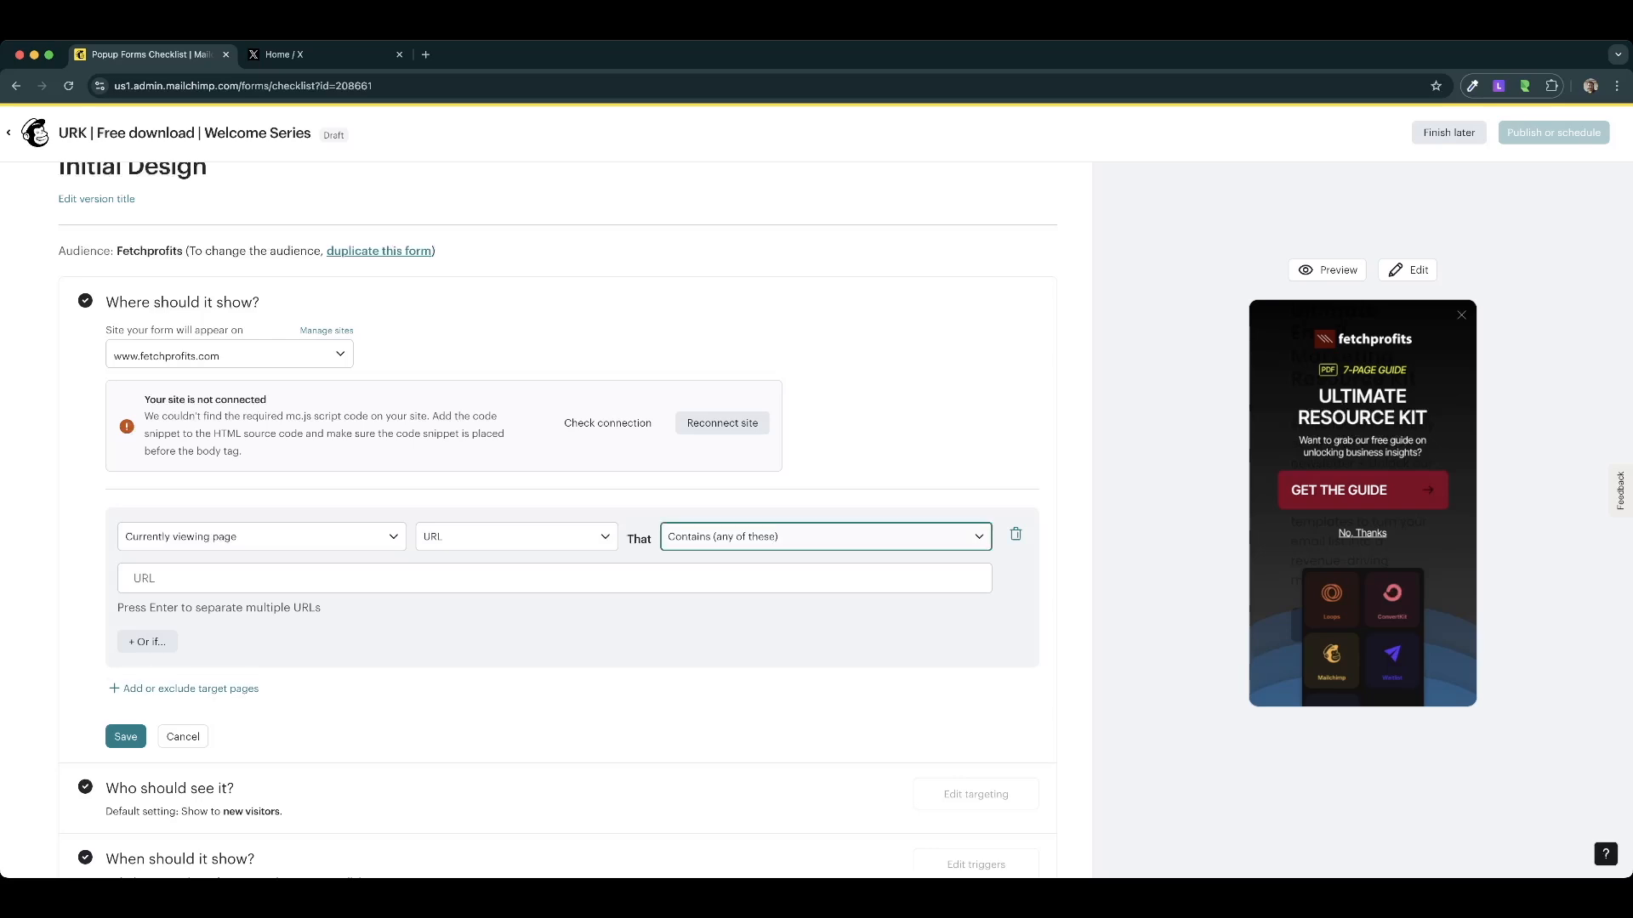
{"action": "left_click", "coordinate": [791, 594]}
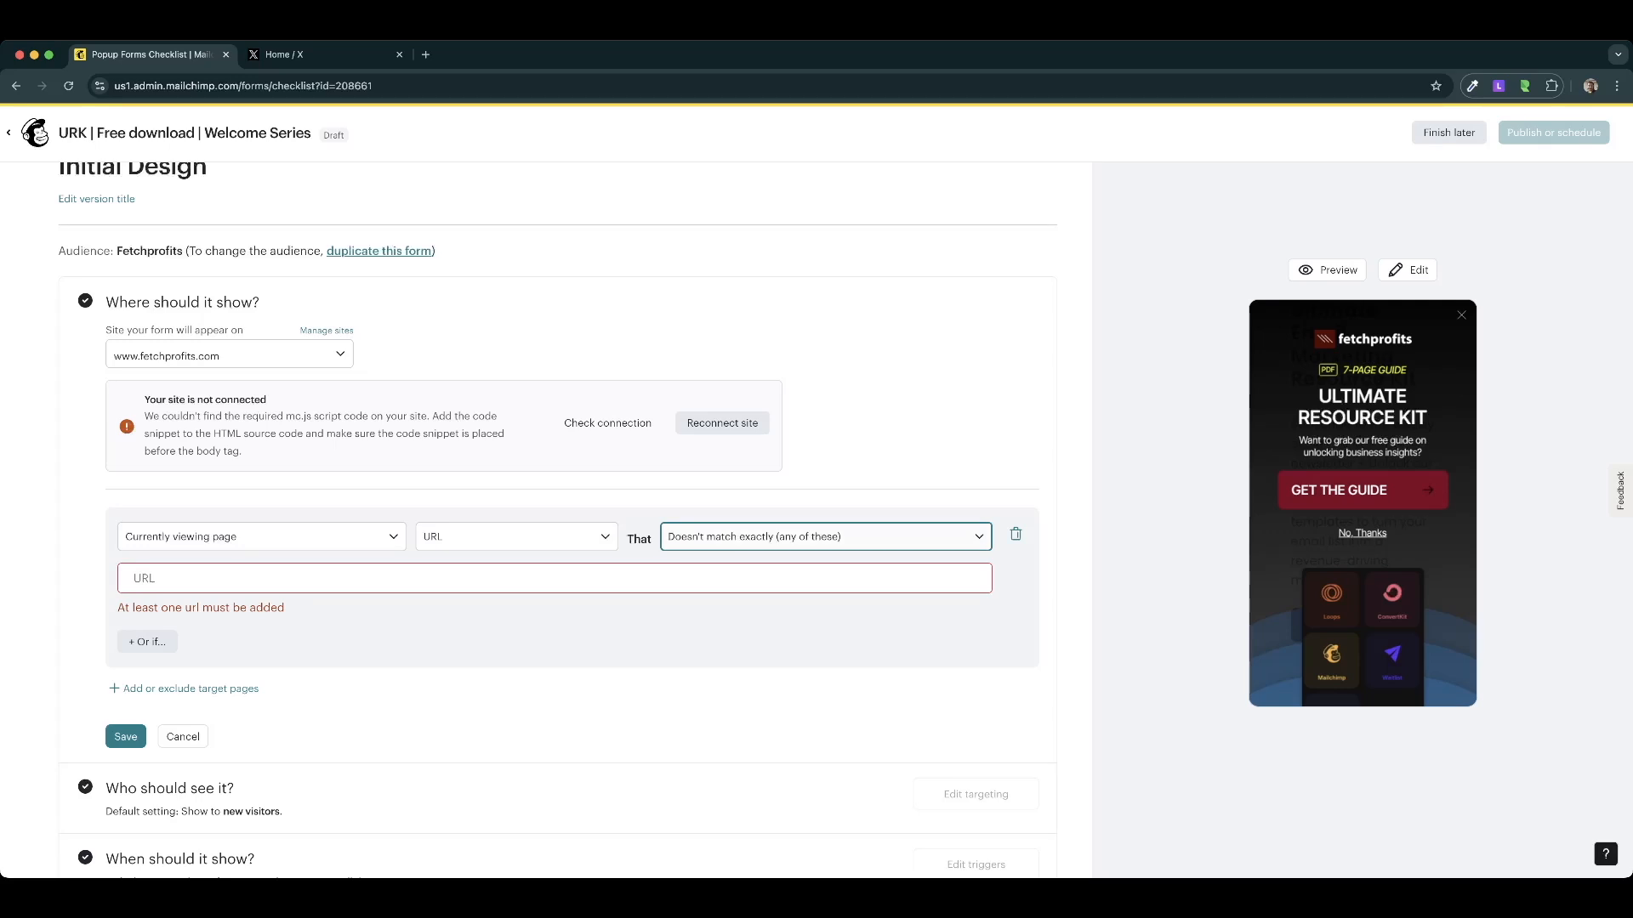
{"action": "left_click", "coordinate": [145, 578]}
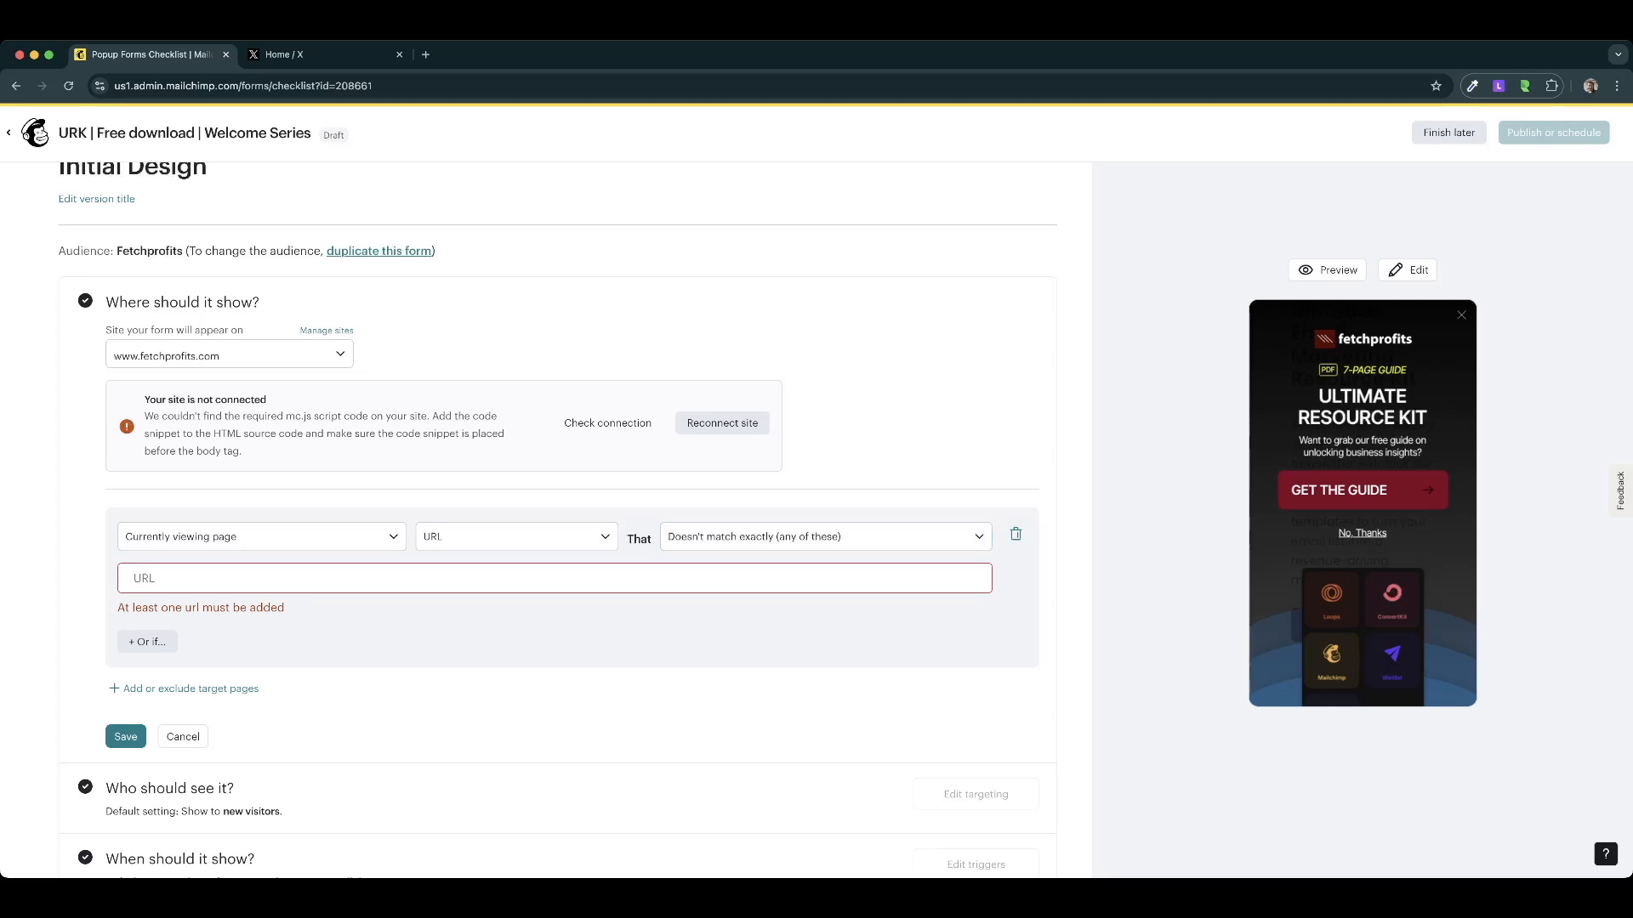
{"action": "type", "text": "https://fetchprofits.com/checkout"}
{"action": "key", "text": "super+a"}
{"action": "key", "text": "super+c"}
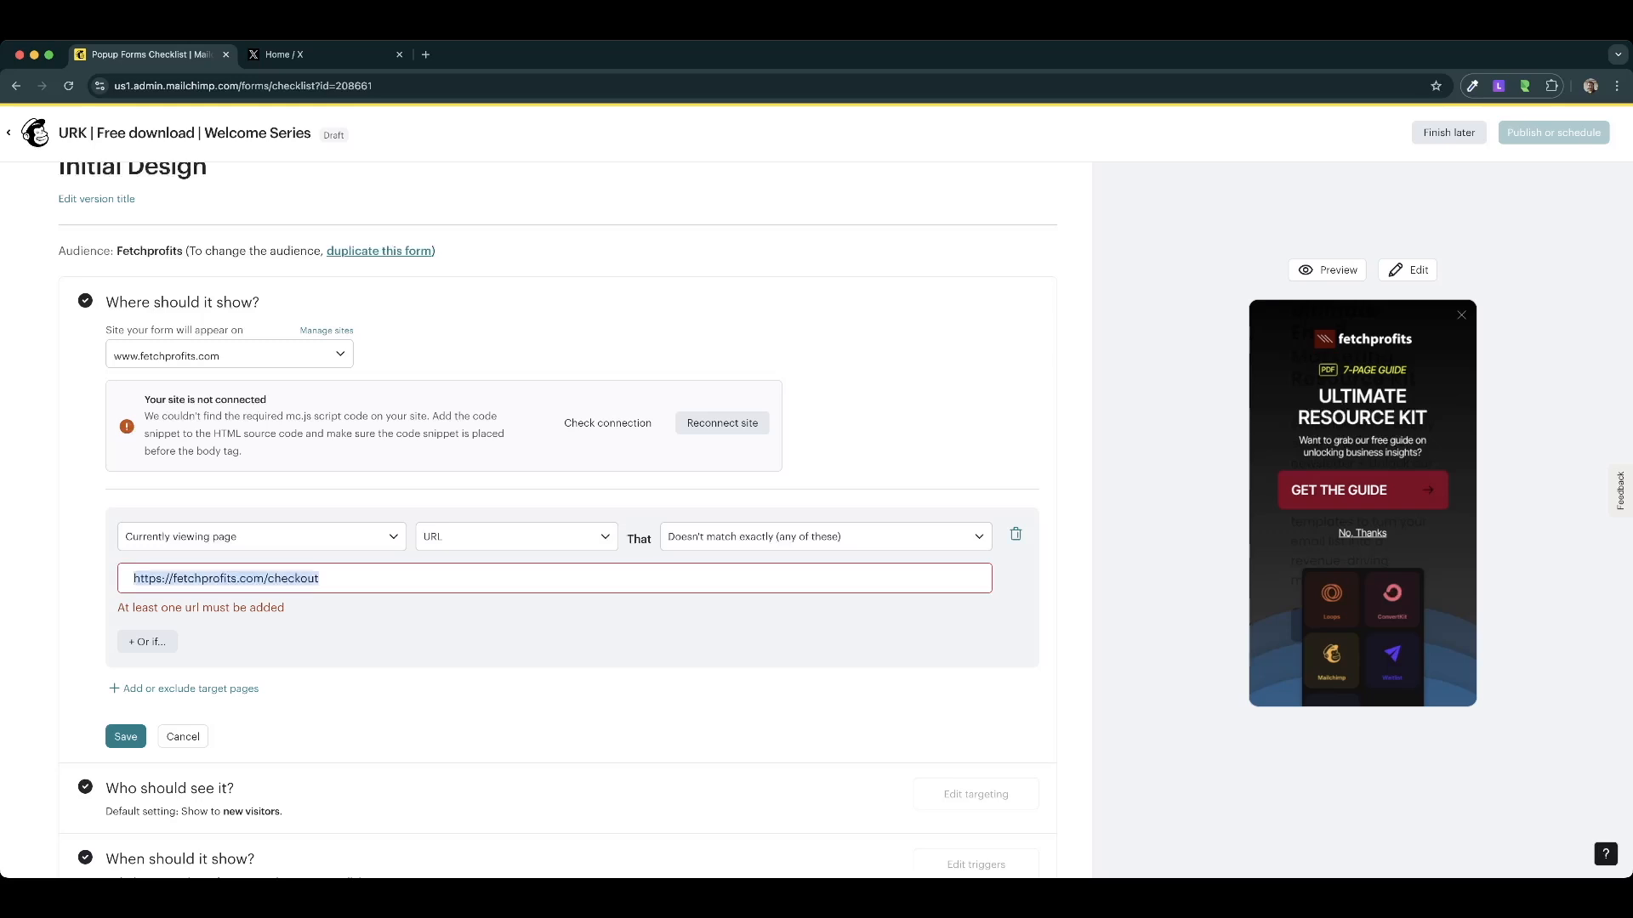
{"action": "left_click", "coordinate": [148, 642]}
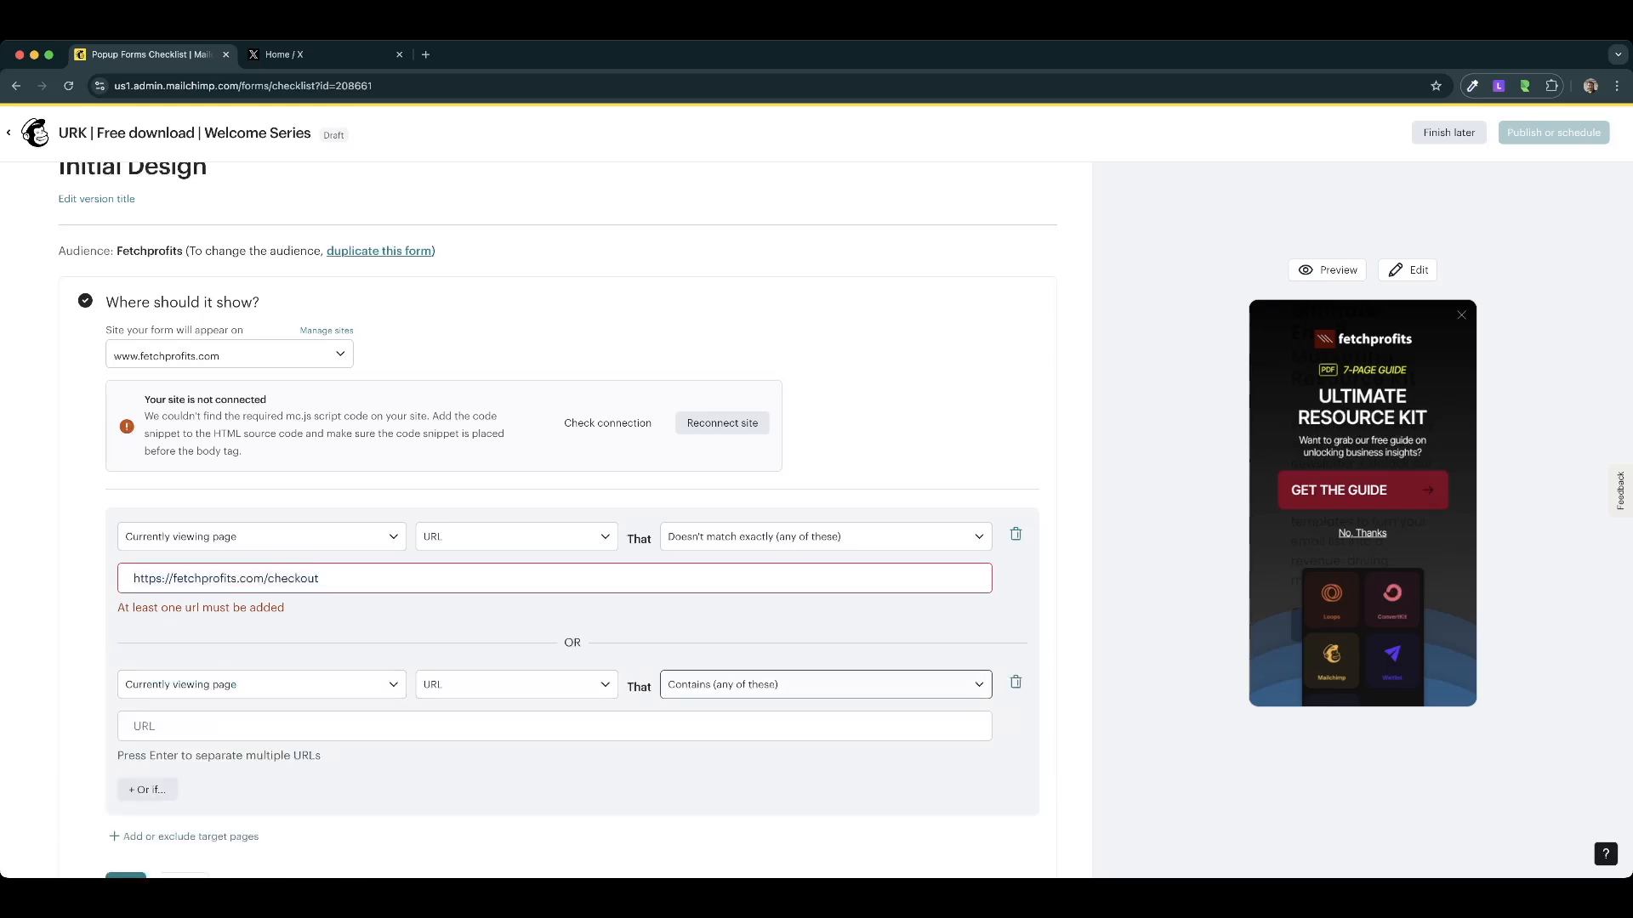
{"action": "left_click", "coordinate": [826, 684]}
{"action": "left_click", "coordinate": [754, 740]}
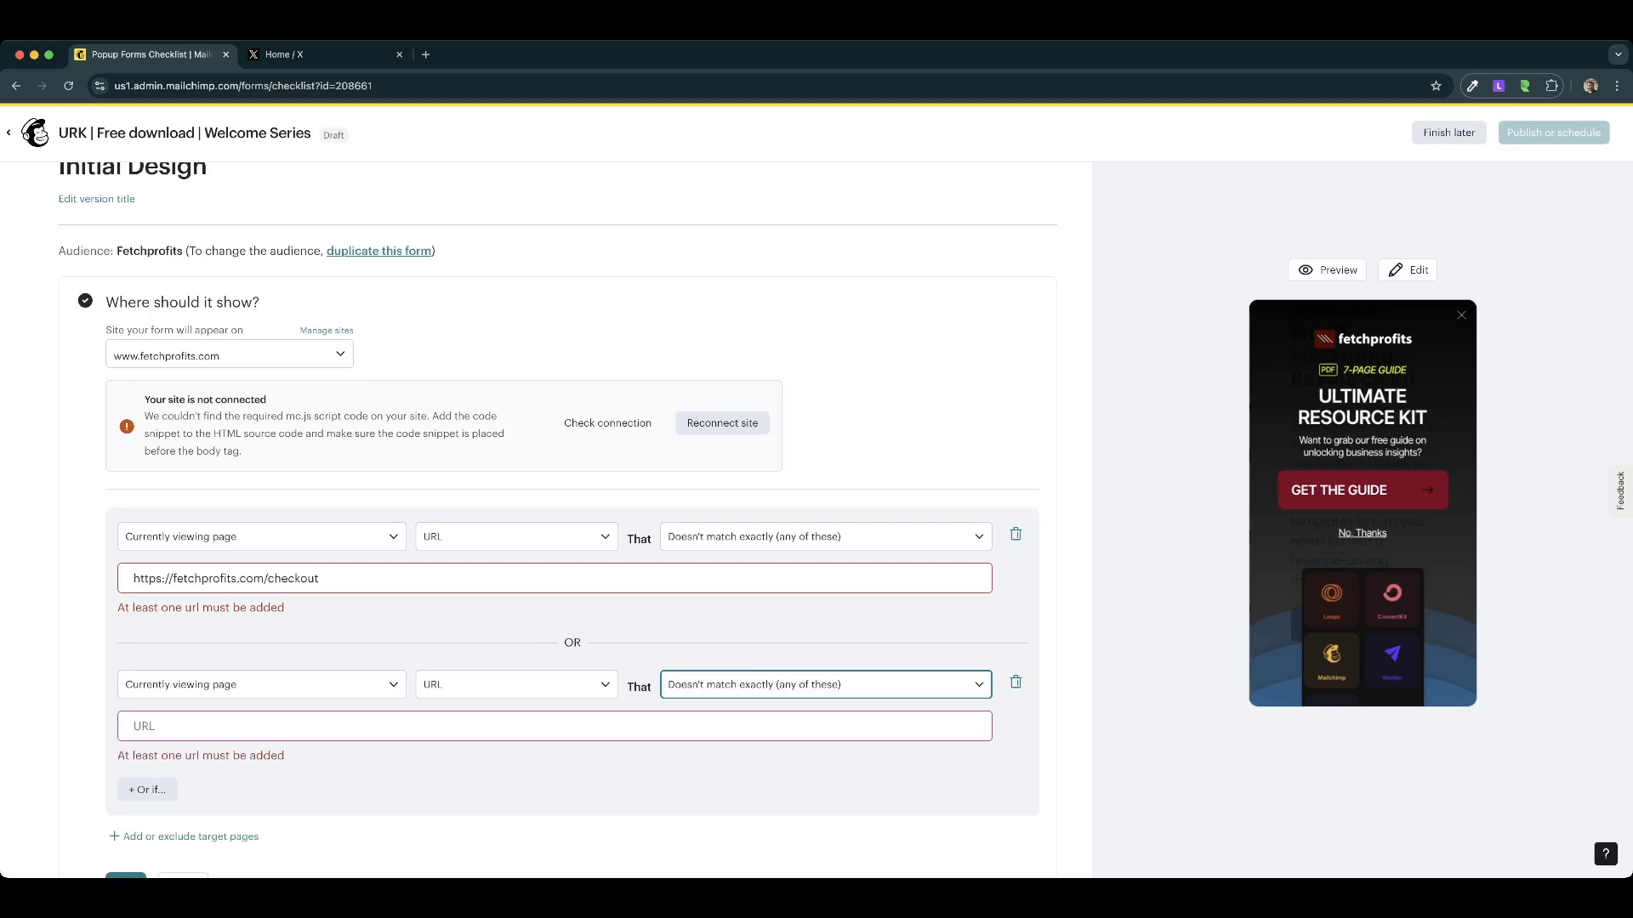
{"action": "left_click", "coordinate": [554, 726]}
{"action": "key", "text": "super+v"}
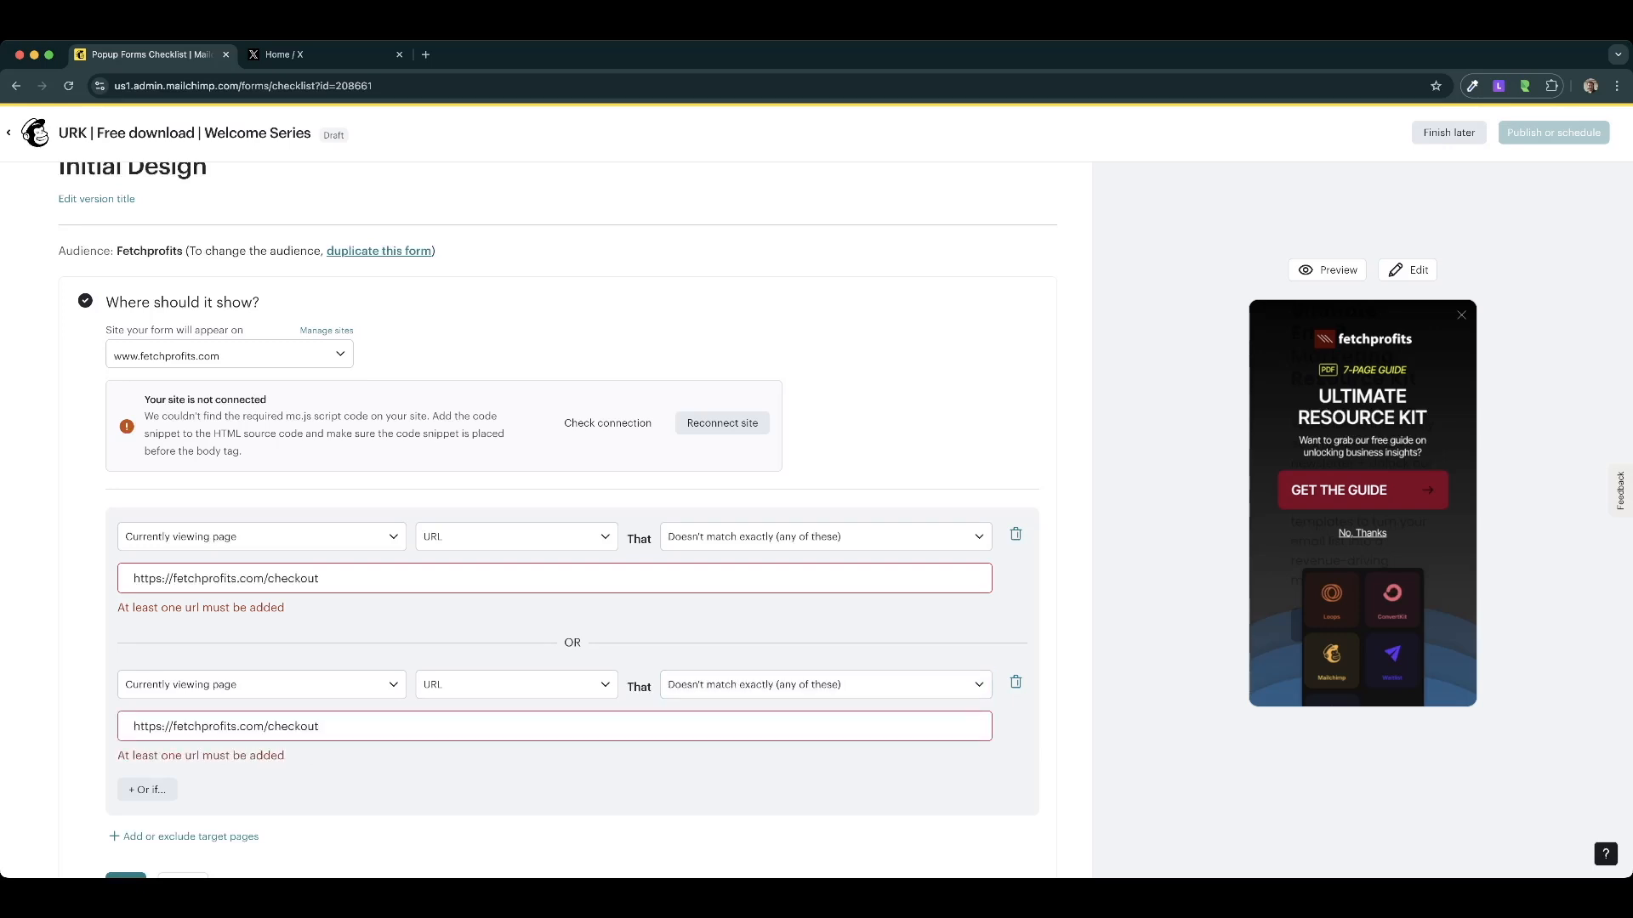
{"action": "key", "text": "BackSpace"}
{"action": "key", "text": "BackSpace"}
{"action": "key", "text": "BackSpace"}
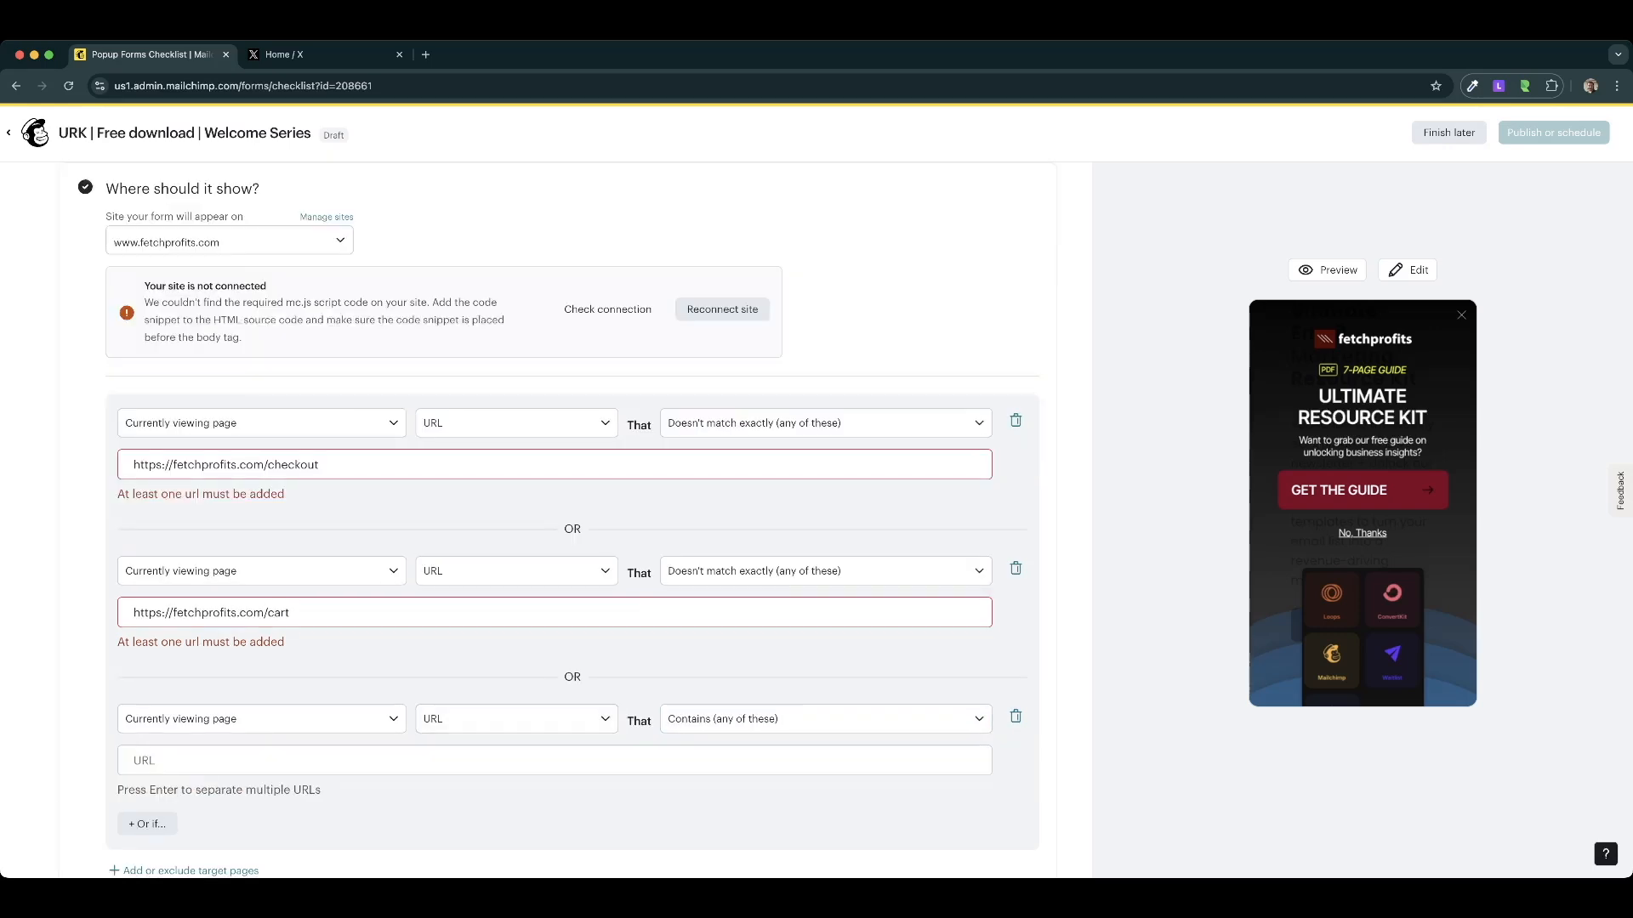
{"action": "left_click", "coordinate": [825, 720]}
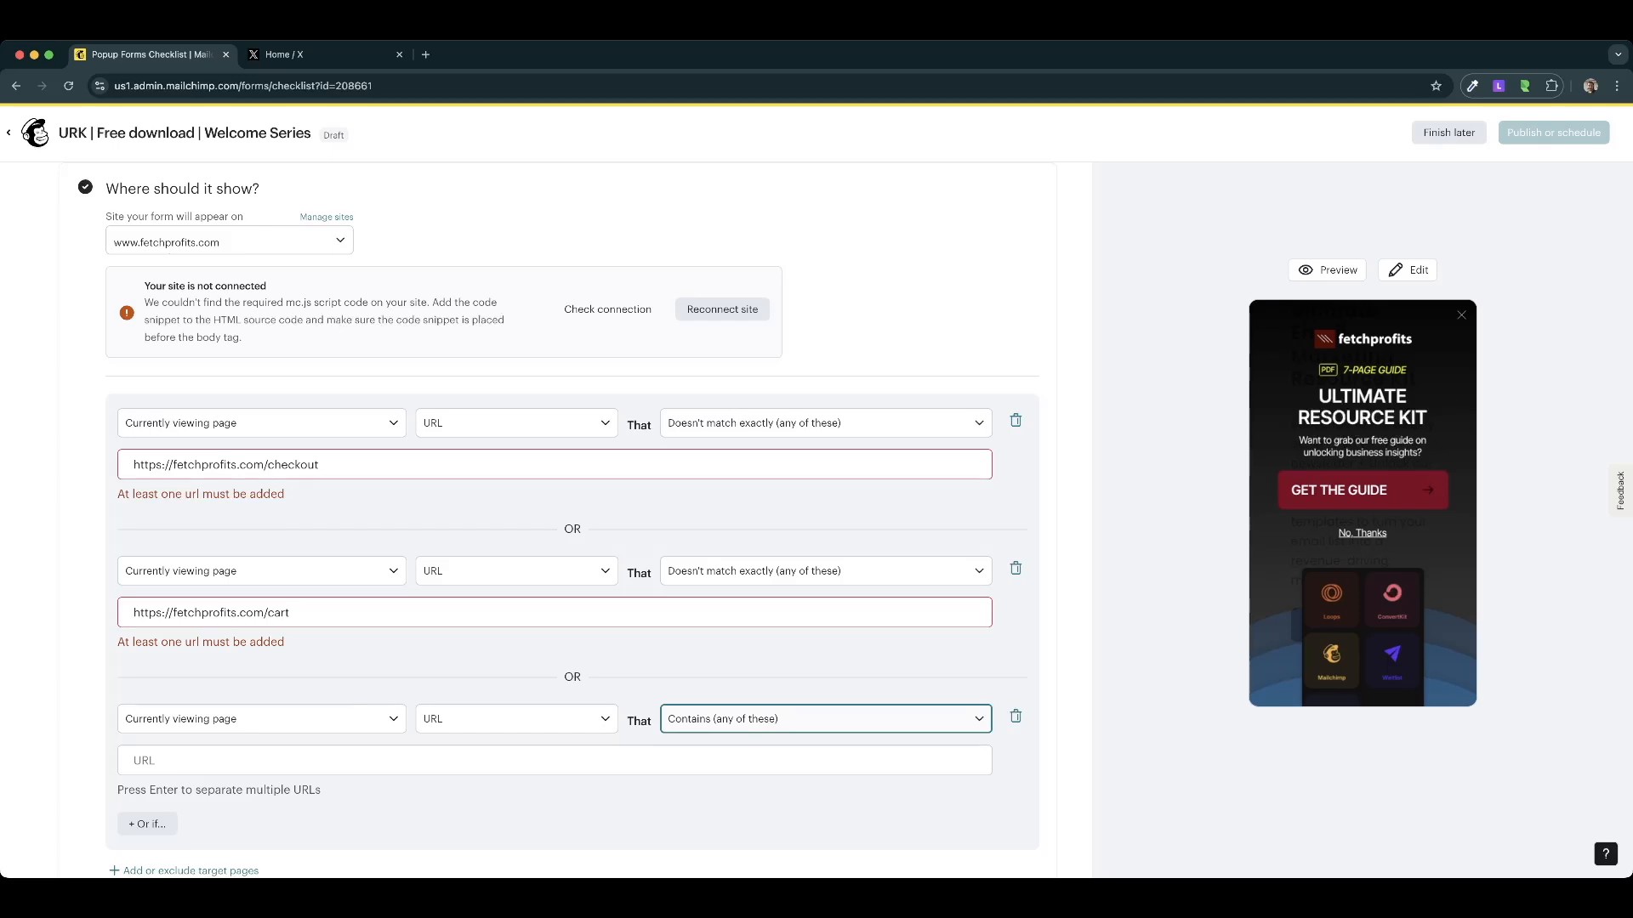
{"action": "left_click", "coordinate": [753, 772]}
{"action": "left_click", "coordinate": [554, 761]}
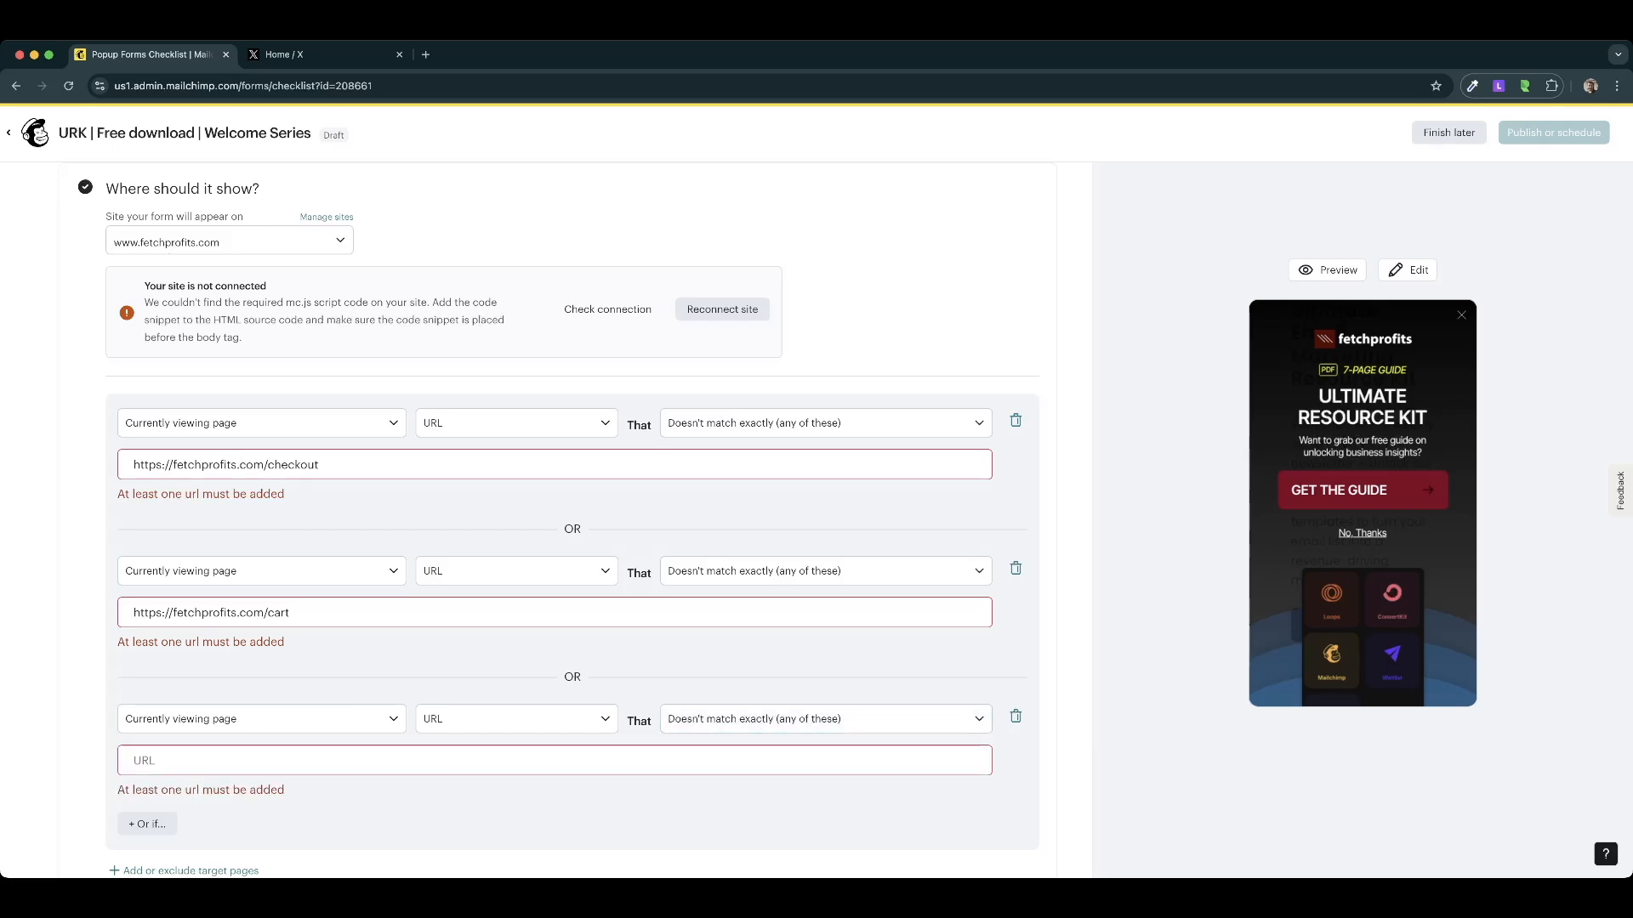
{"action": "key", "text": "super+v"}
{"action": "key", "text": "BackSpace"}
{"action": "key", "text": "BackSpace"}
{"action": "key", "text": "BackSpace"}
{"action": "key", "text": "BackSpace"}
{"action": "key", "text": "BackSpace"}
{"action": "key", "text": "BackSpace"}
{"action": "key", "text": "BackSpace"}
{"action": "key", "text": "BackSpace"}
{"action": "type", "text": "stor"}
{"action": "left_click", "coordinate": [147, 824]}
{"action": "scroll", "coordinate": [516, 720], "scroll_direction": "down", "scroll_amount": 4}
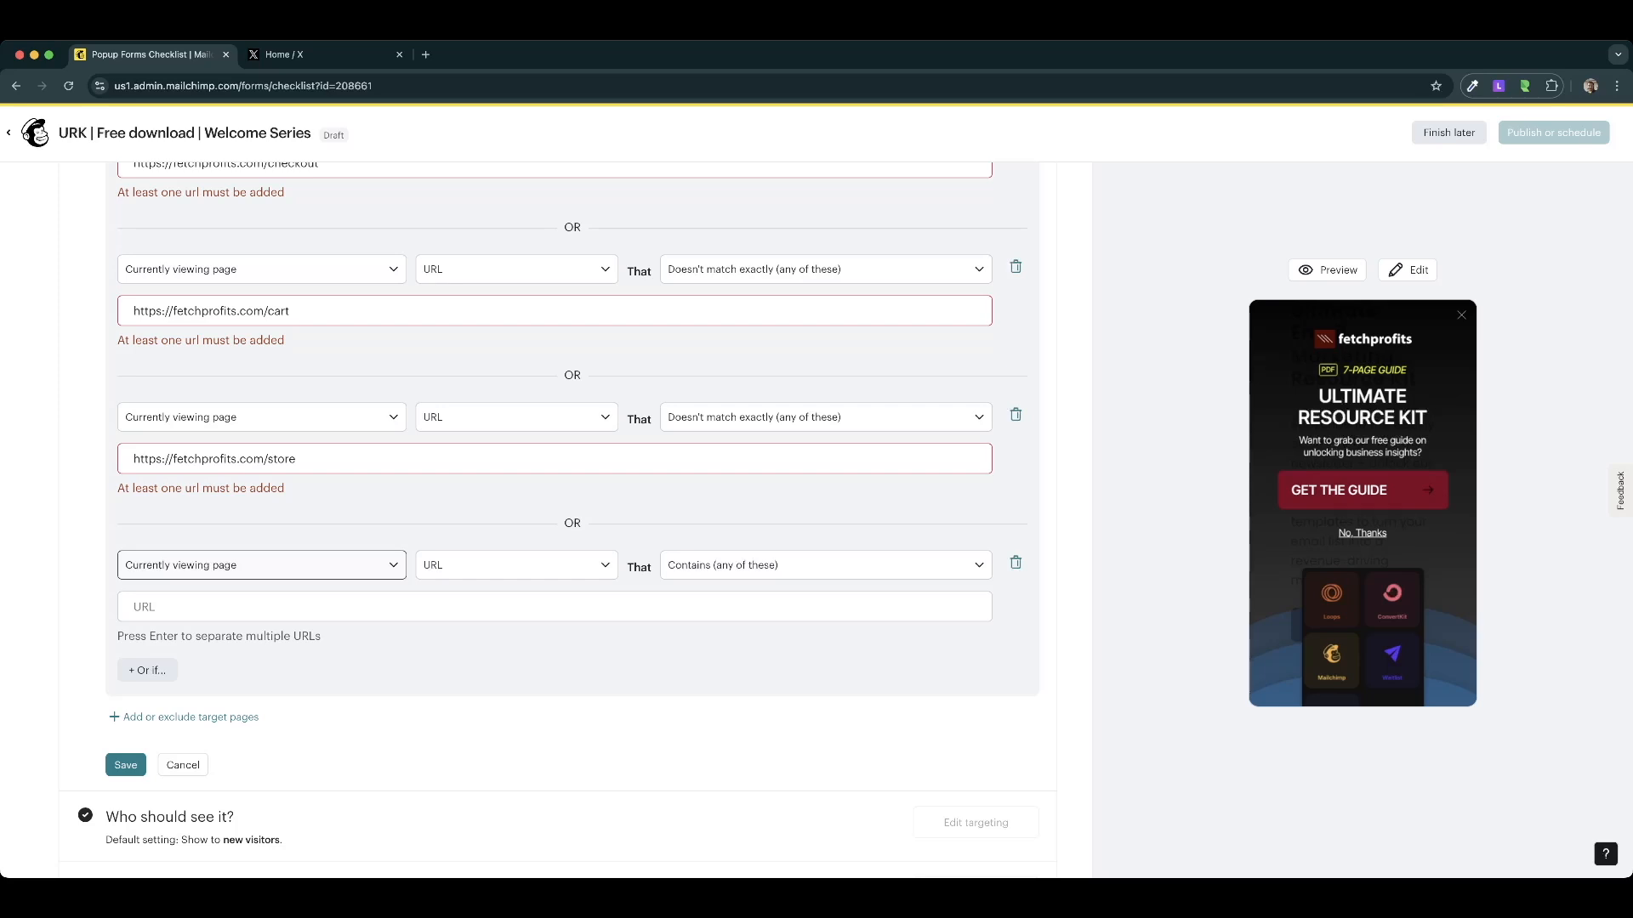
{"action": "left_click", "coordinate": [825, 565]}
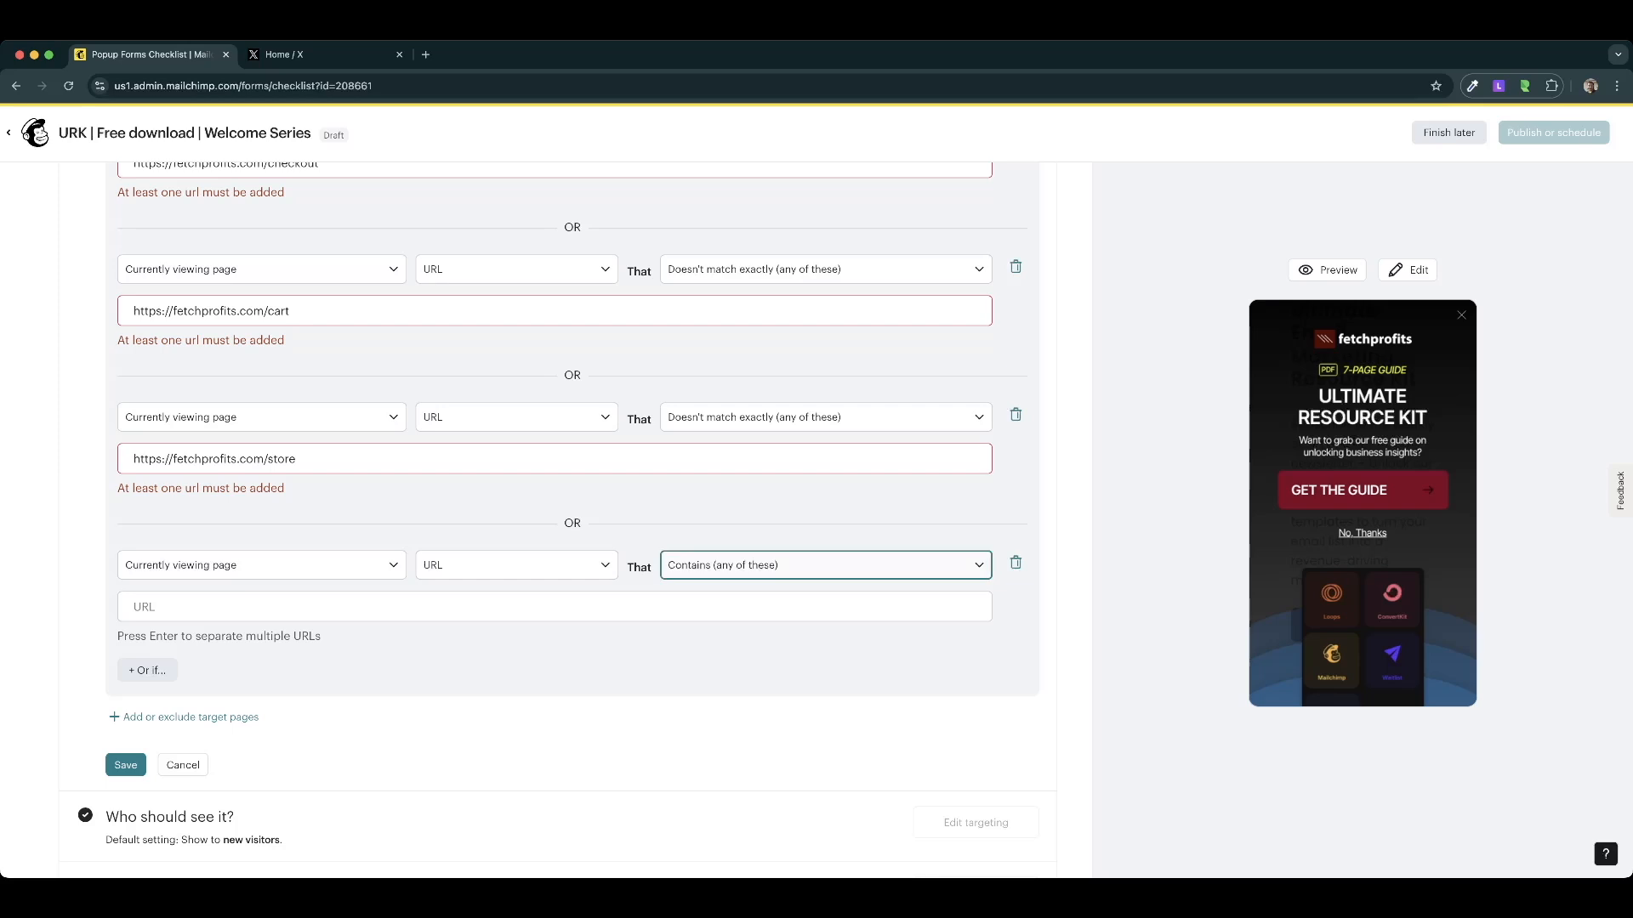
{"action": "left_click", "coordinate": [754, 623]}
{"action": "left_click", "coordinate": [555, 607]}
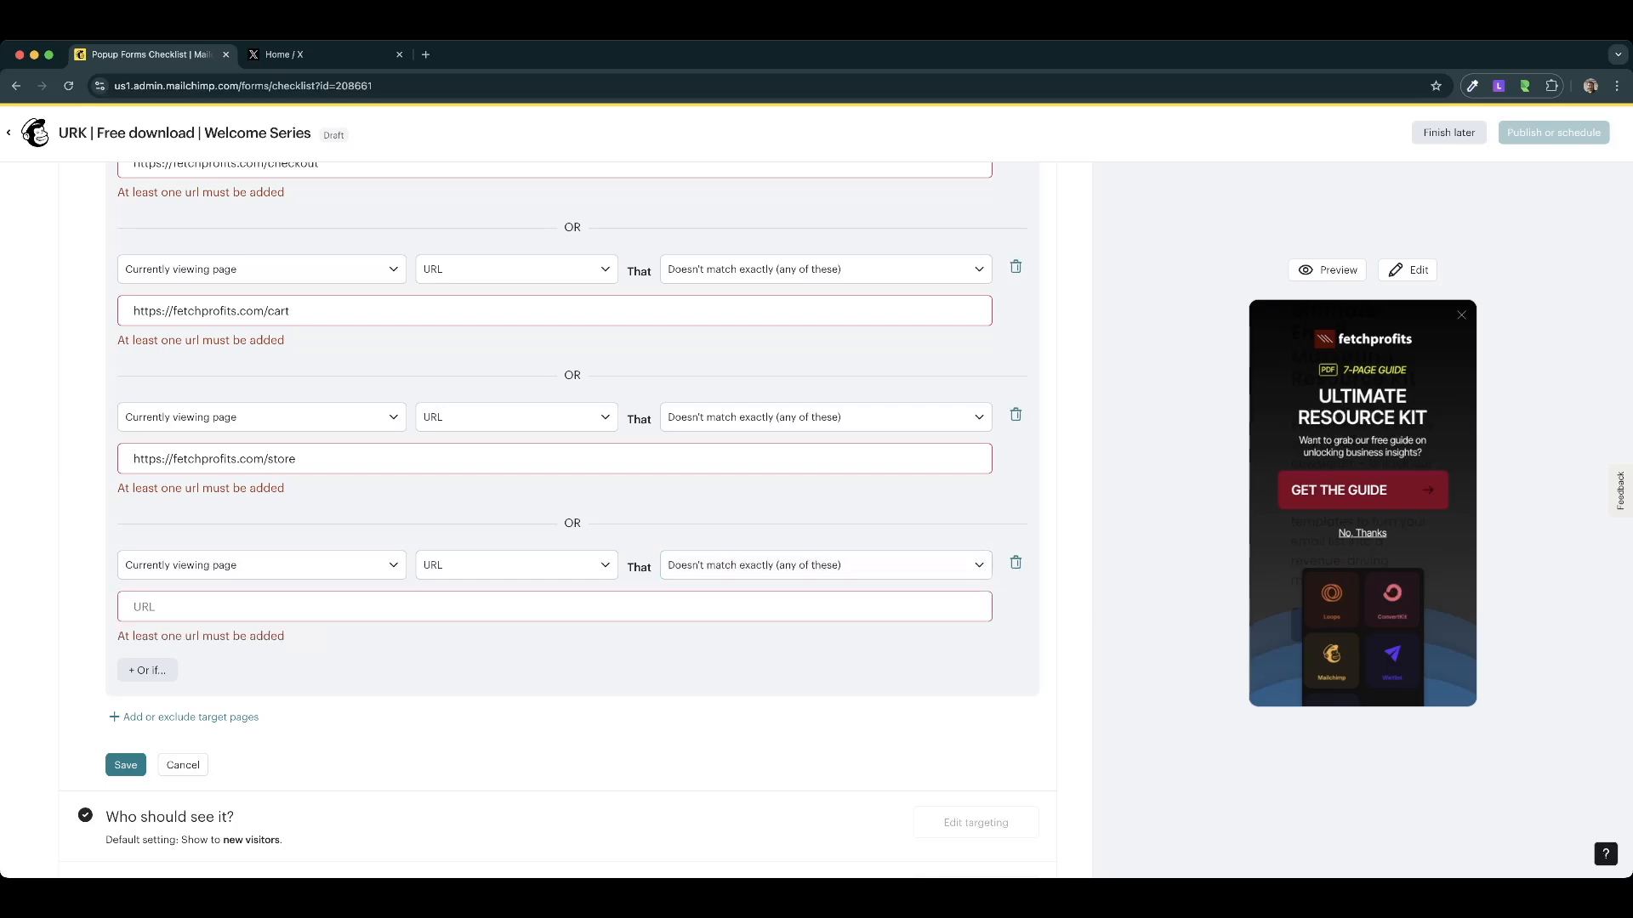
{"action": "type", "text": "https://fetchprofits.com/product/"}
{"action": "type", "text": "*"}
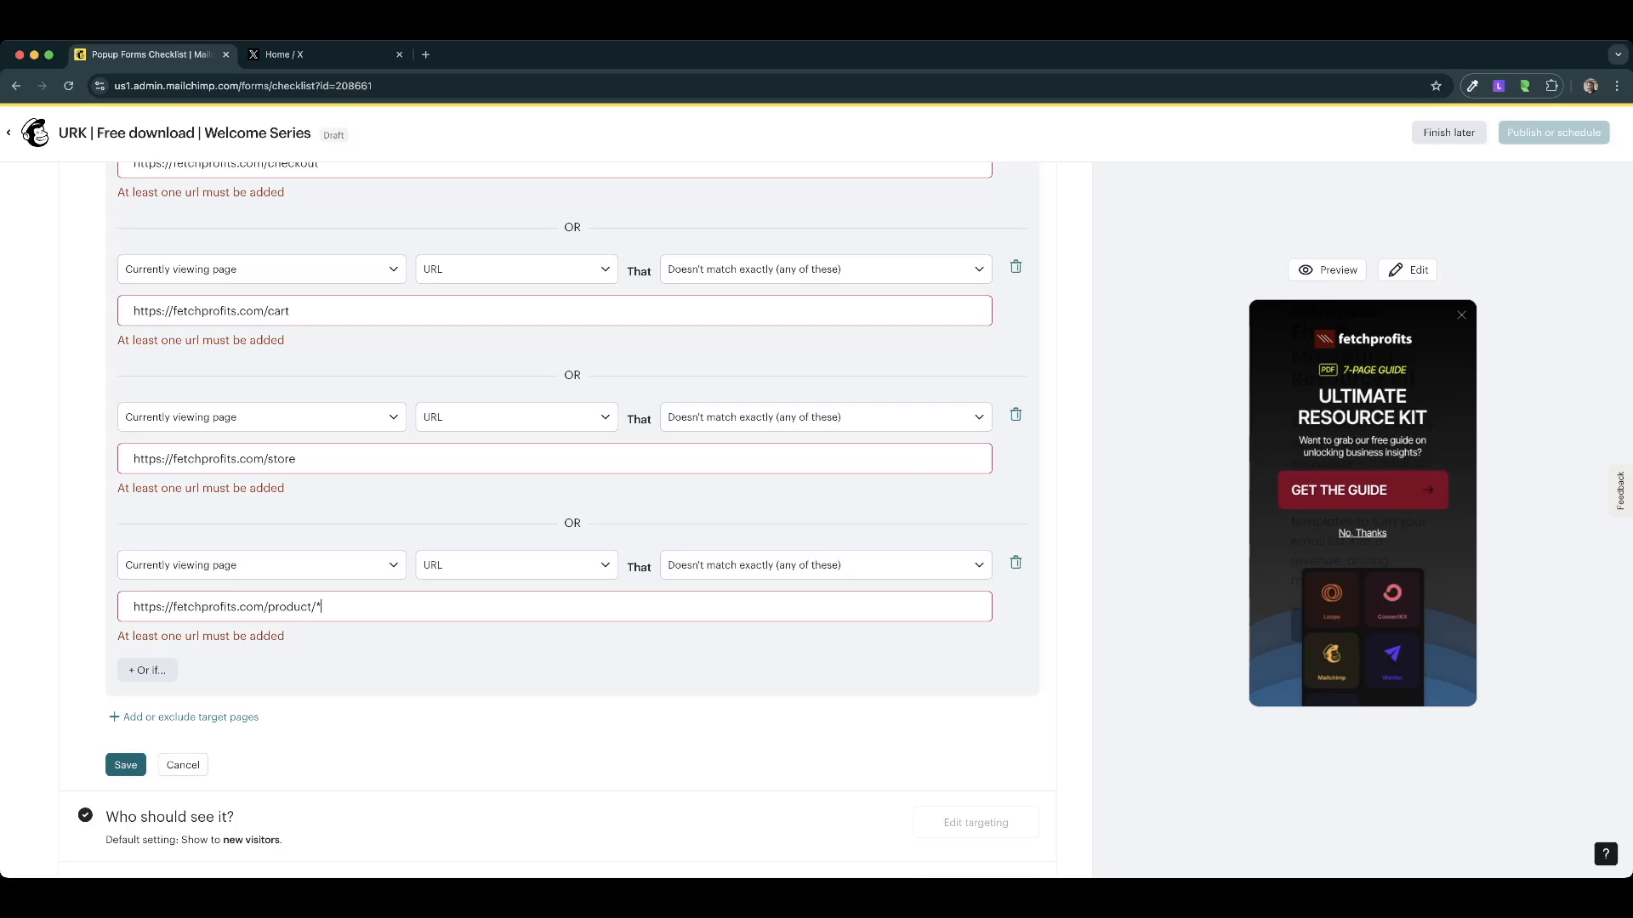
Review the URL exclusion rules and discard the site settings changes.
{"action": "scroll", "coordinate": [572, 510], "scroll_direction": "up", "scroll_amount": 2}
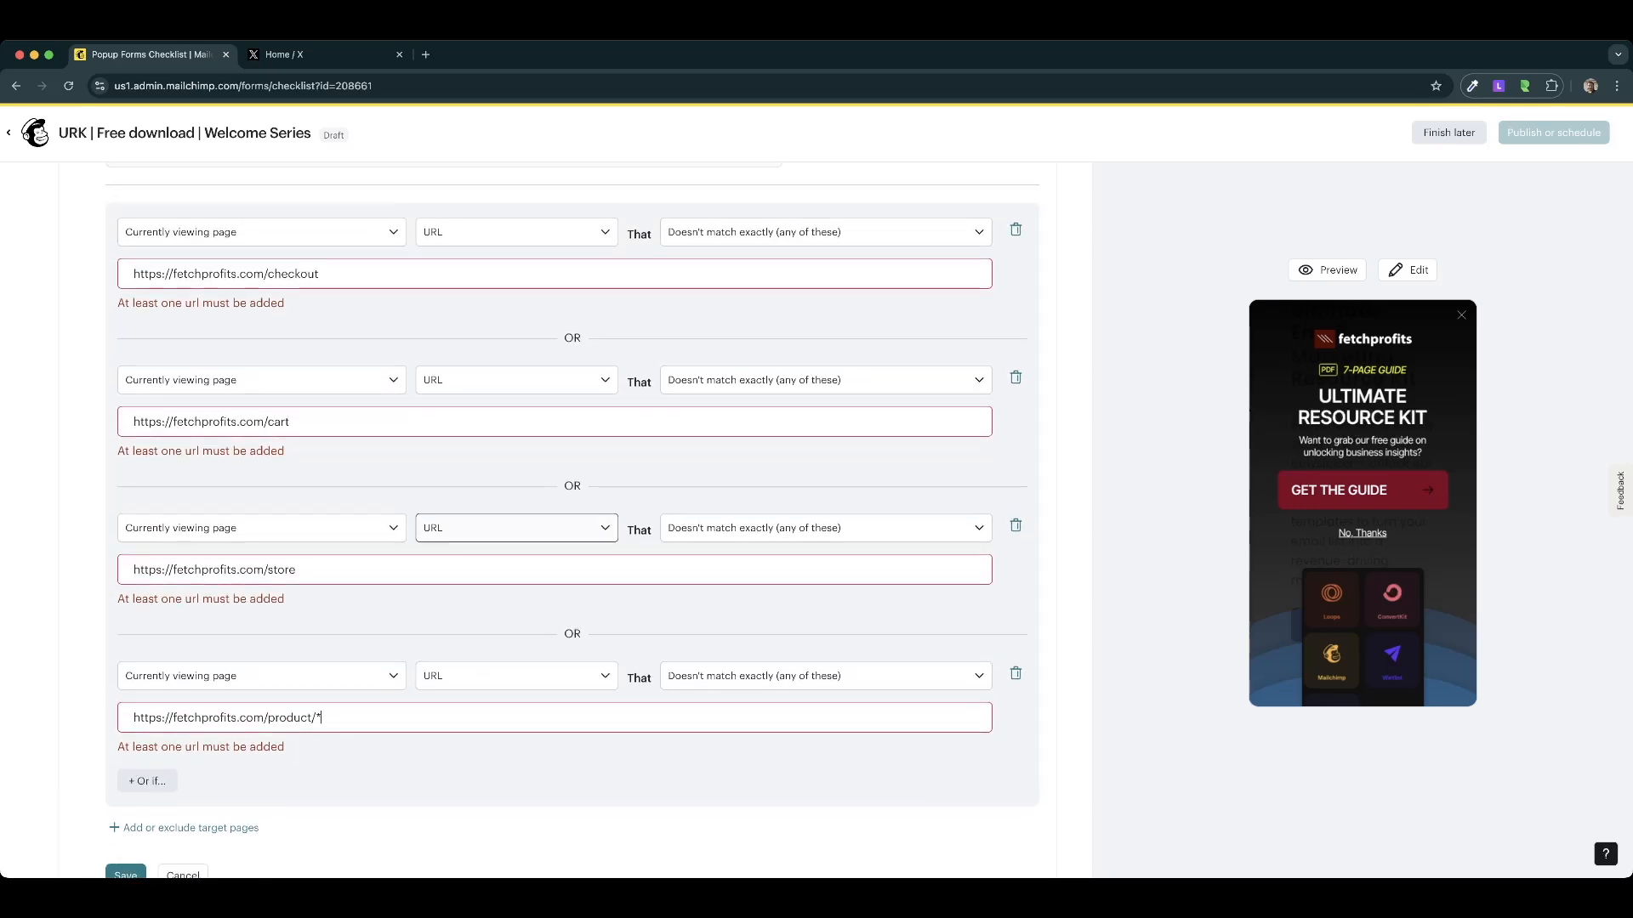
{"action": "scroll", "coordinate": [571, 519], "scroll_direction": "down", "scroll_amount": 3}
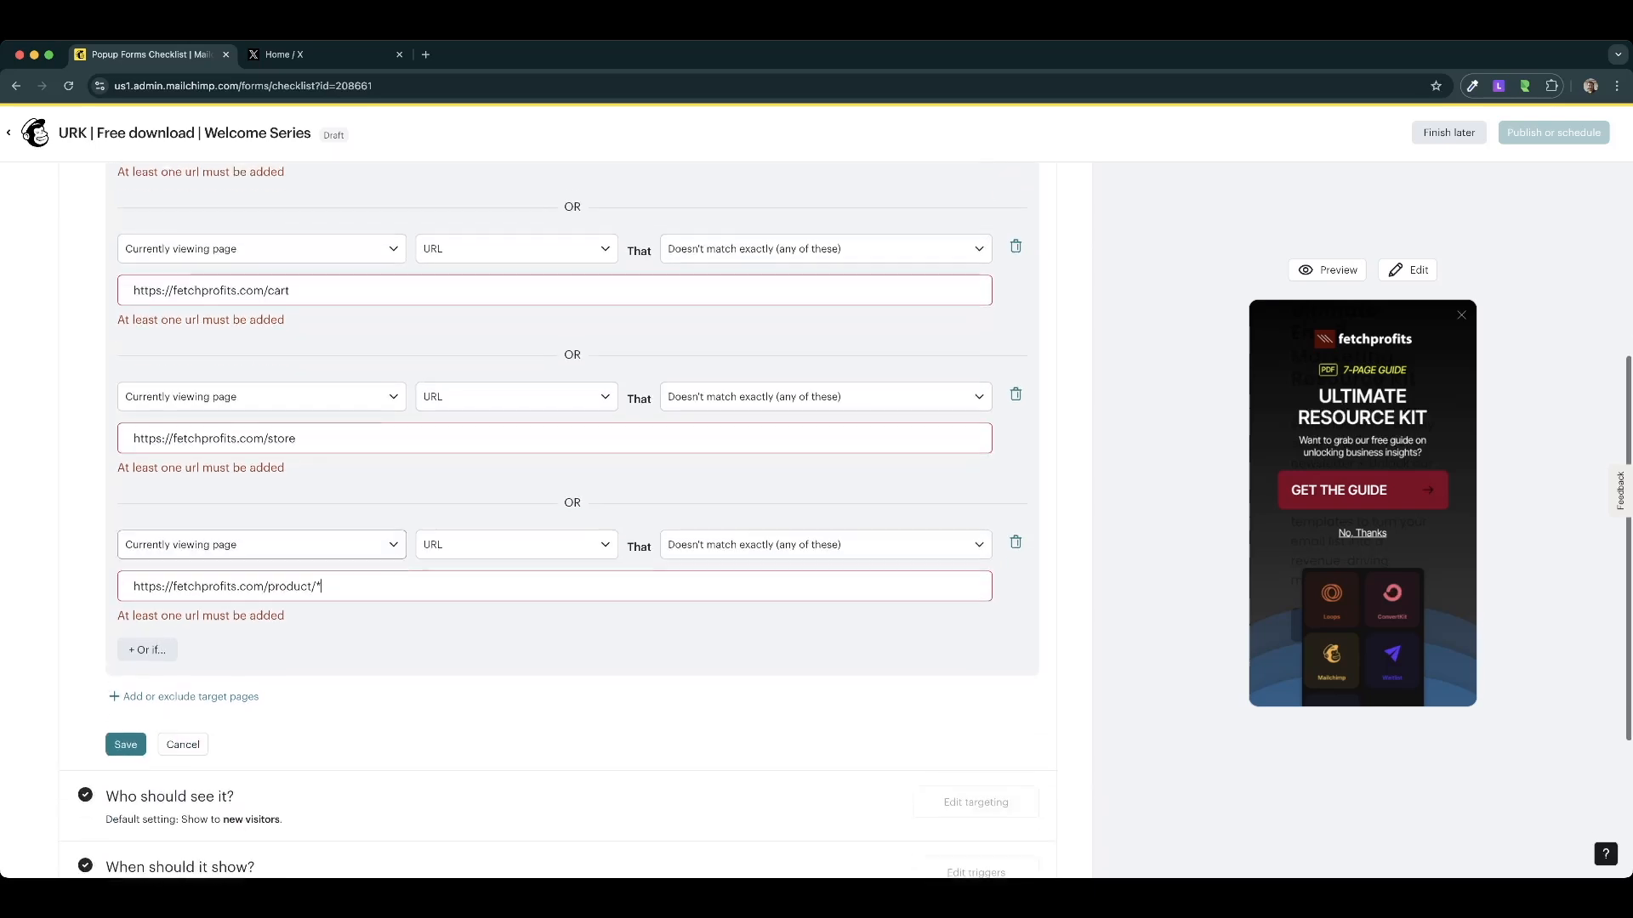
{"action": "left_click", "coordinate": [183, 729]}
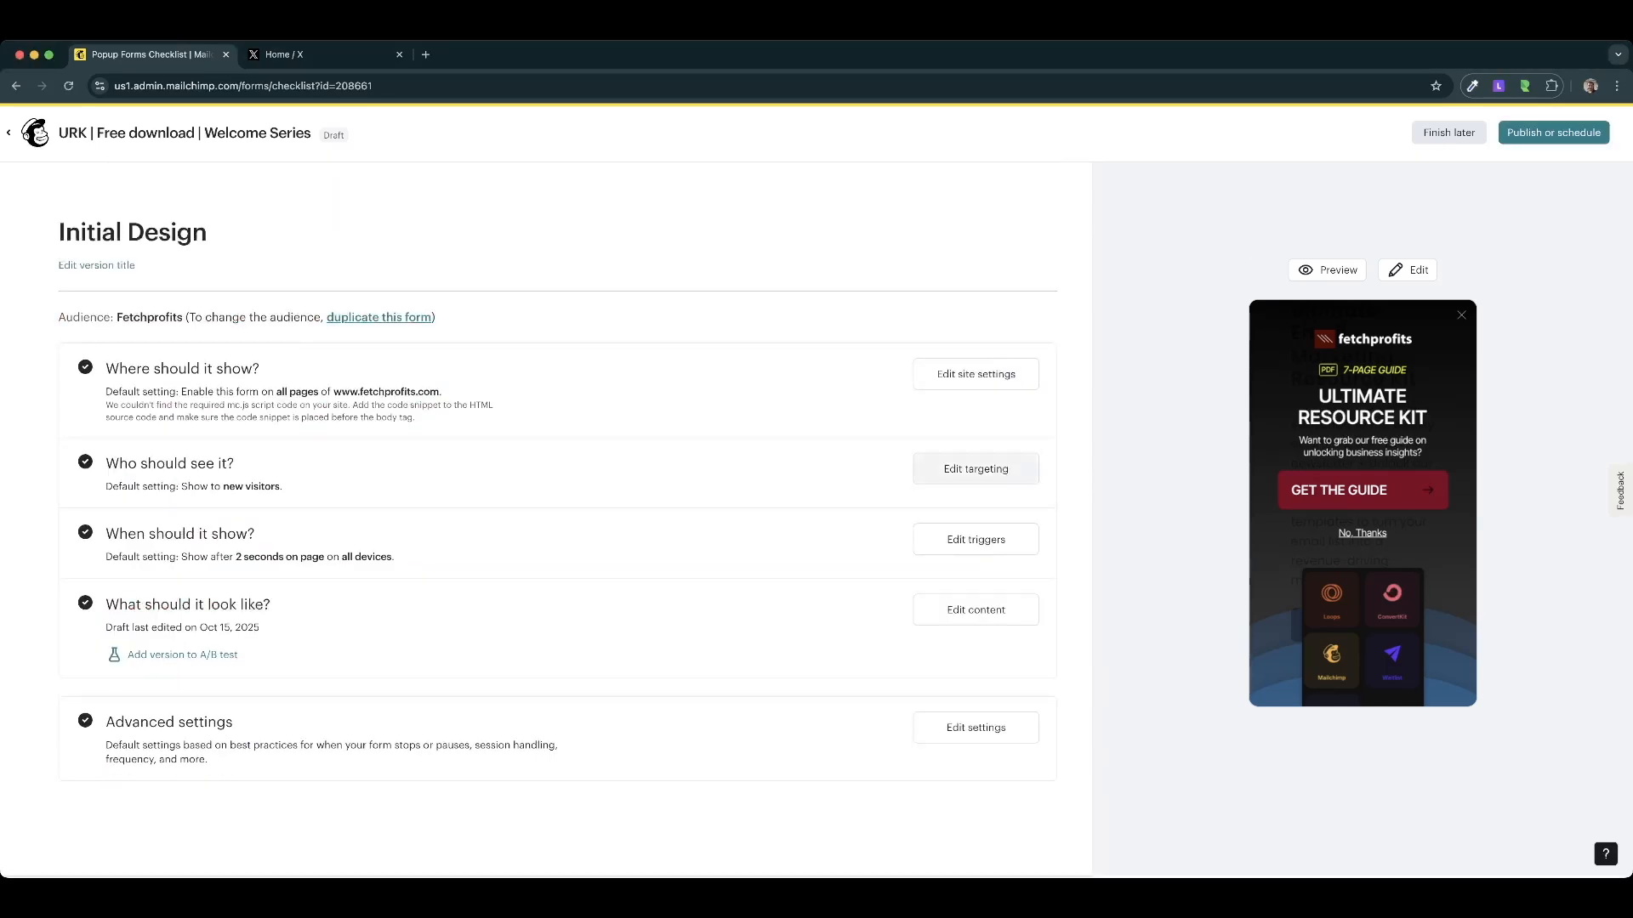
View the visitor targeting options for who should see the form and close them without saving.
{"action": "left_click", "coordinate": [976, 468]}
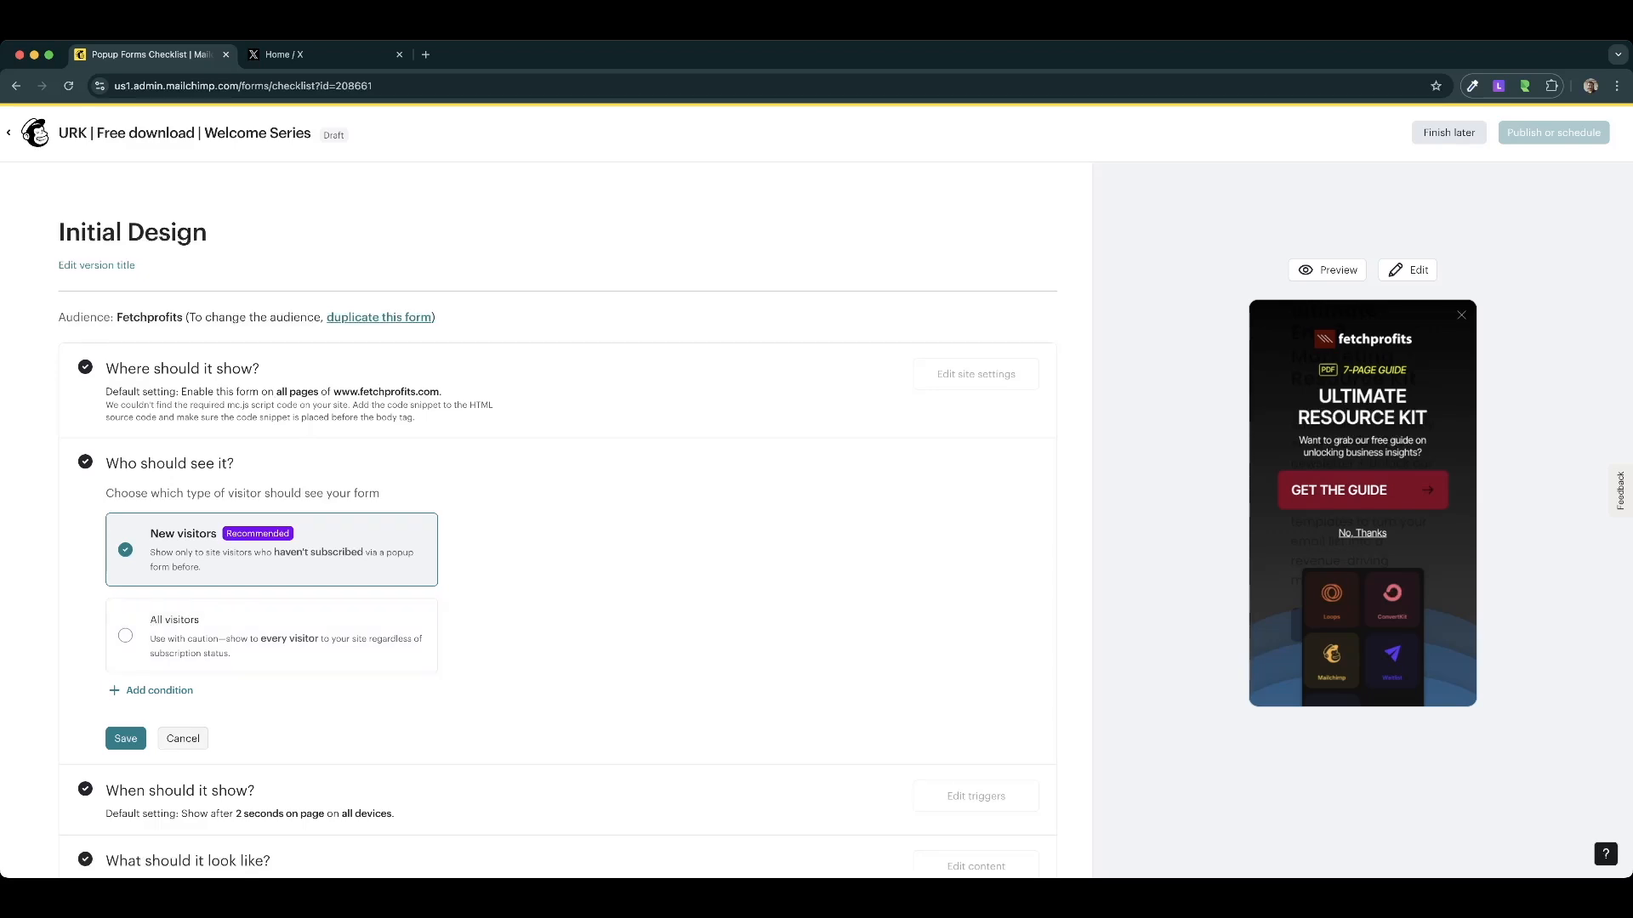
{"action": "left_click", "coordinate": [182, 739]}
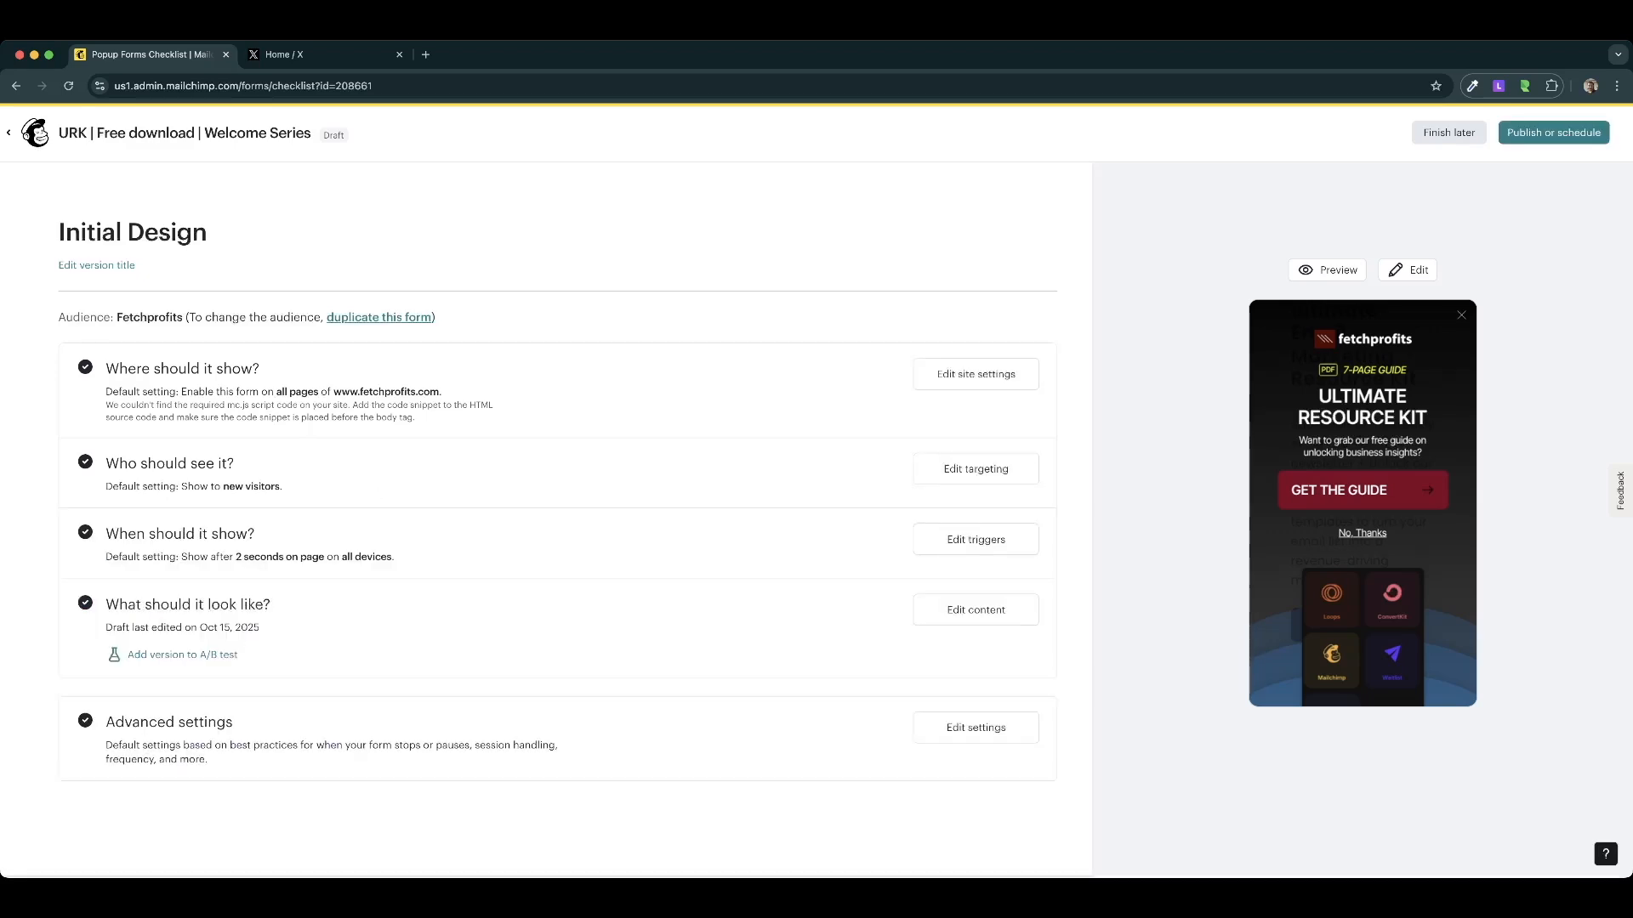
Try a time-on-page trigger of 12 seconds for the popup and discard the change.
{"action": "left_click", "coordinate": [975, 539]}
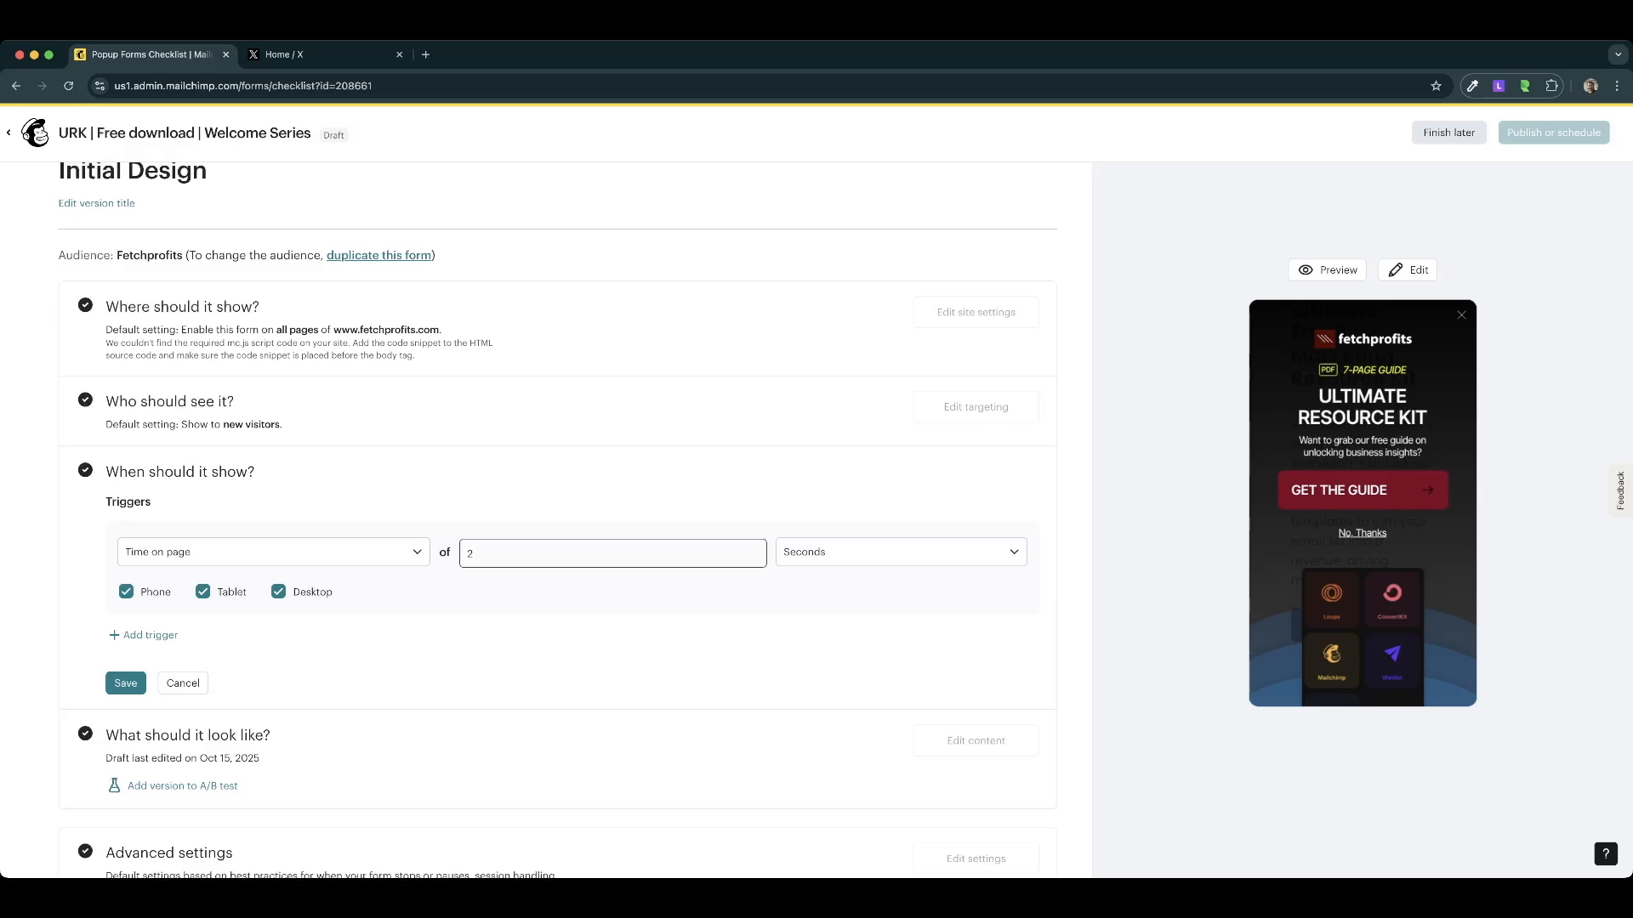
{"action": "left_click", "coordinate": [274, 552]}
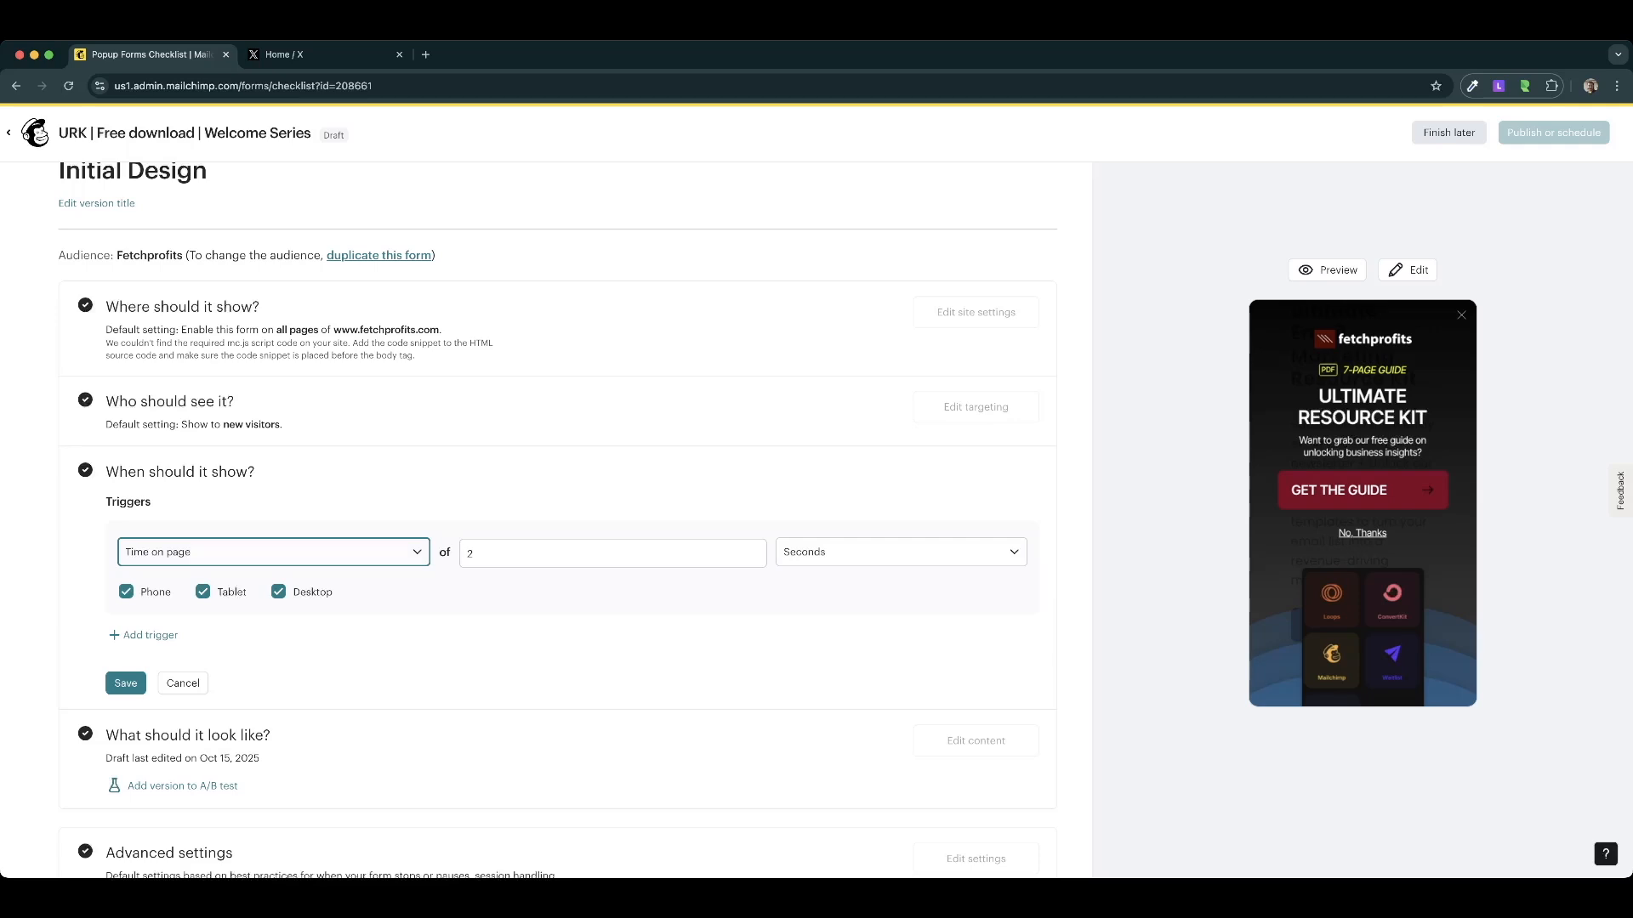
{"action": "key", "text": "Tab"}
{"action": "type", "text": "12"}
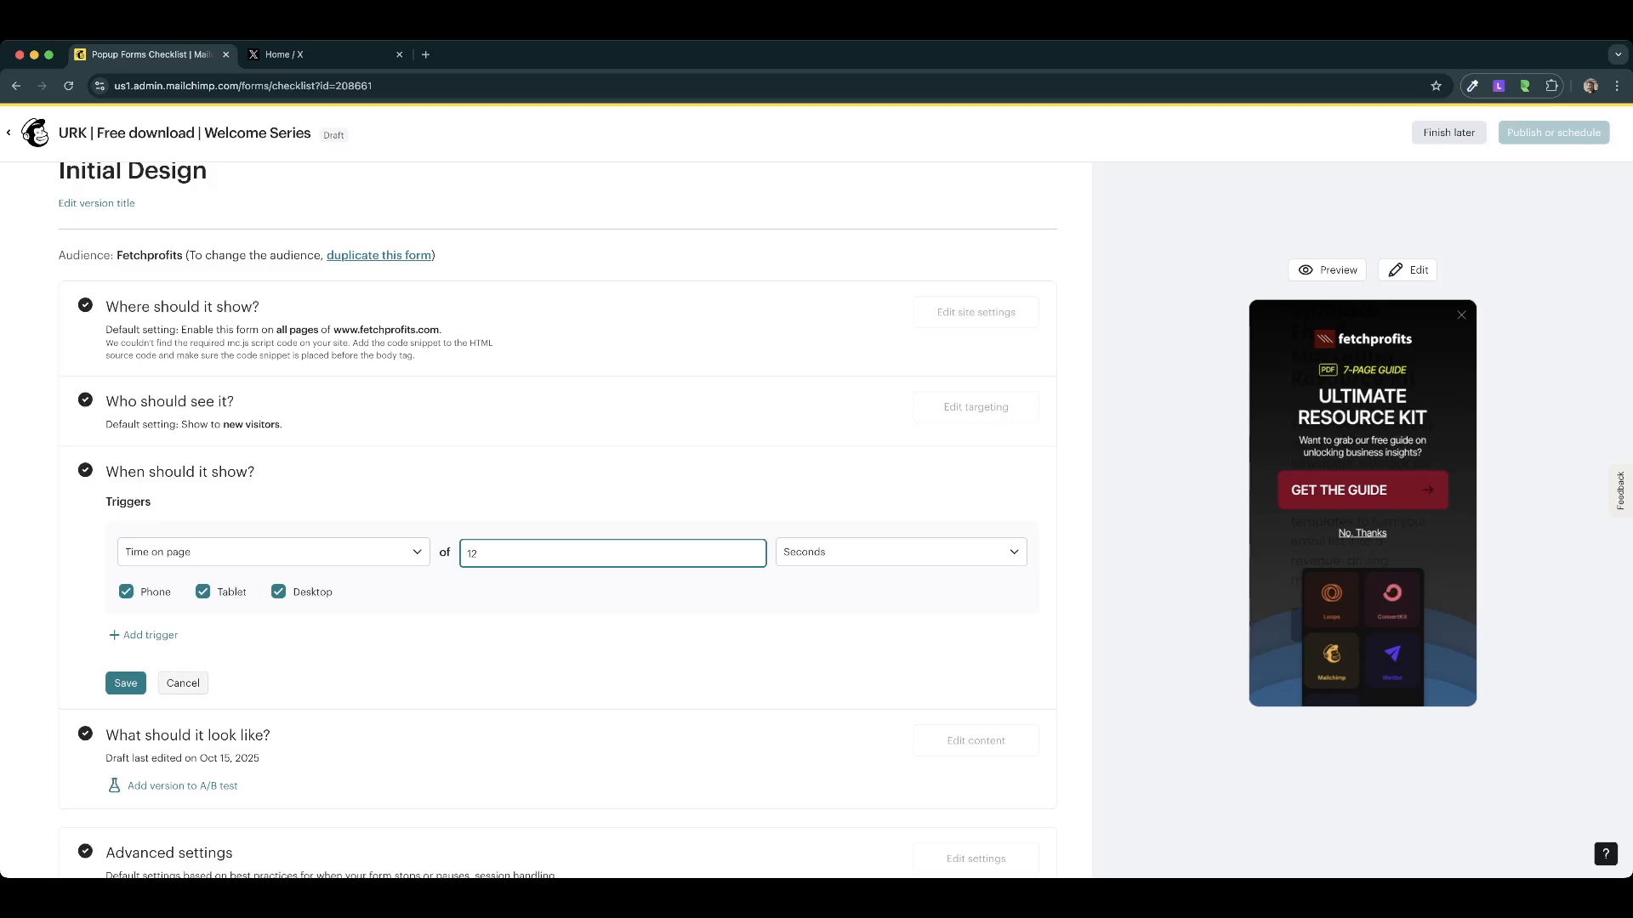
{"action": "left_click", "coordinate": [183, 683]}
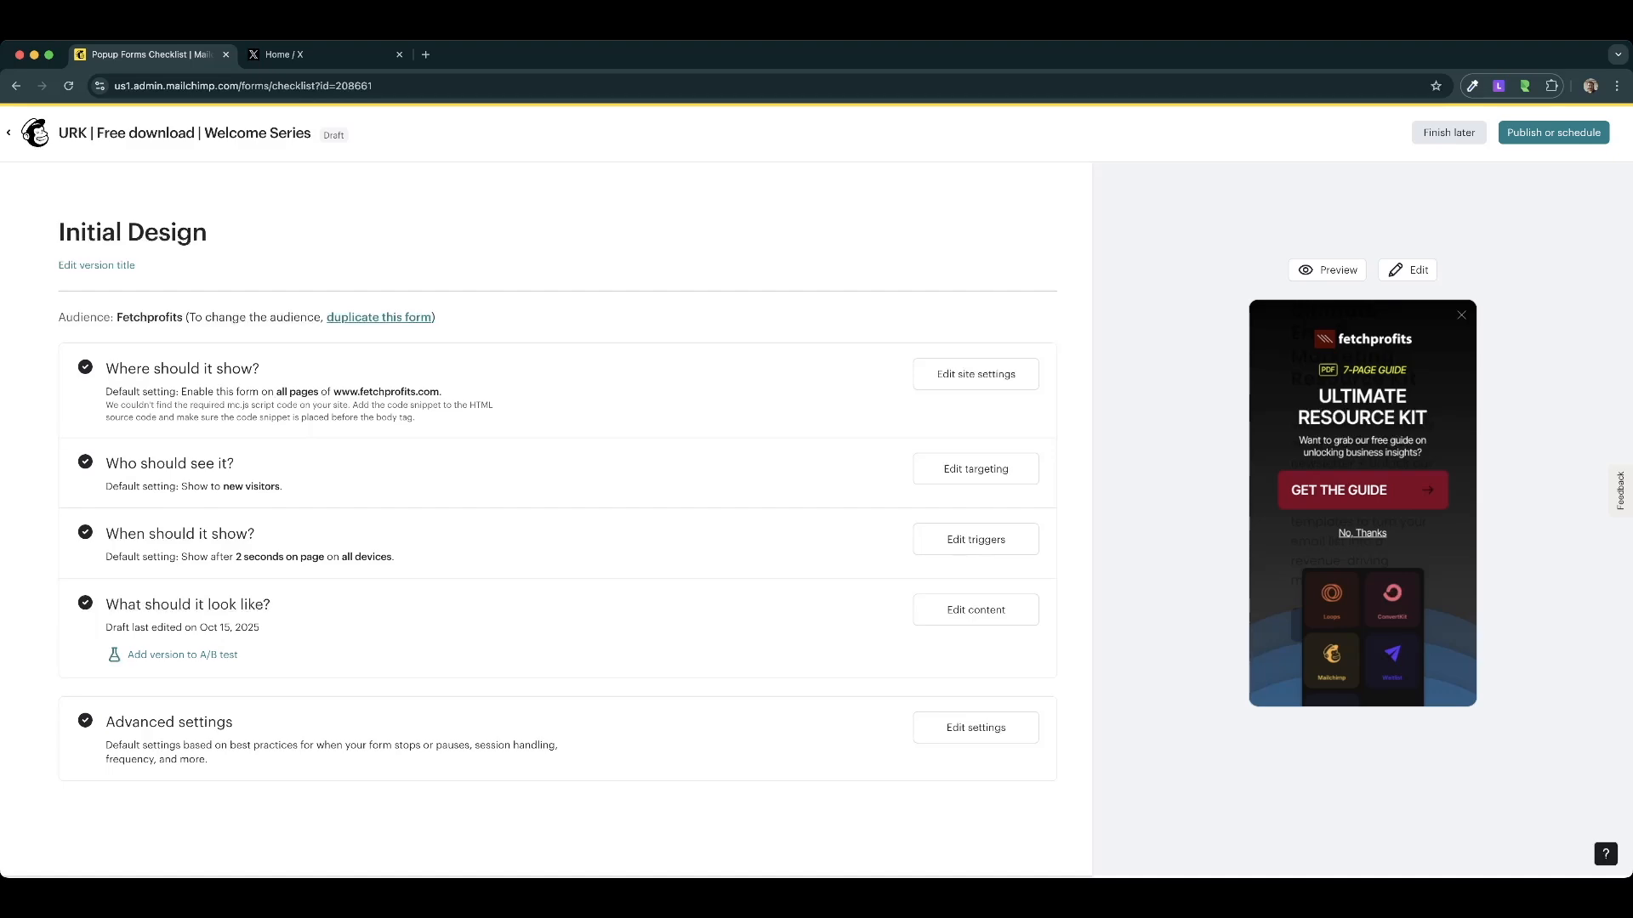
Examine the popup's advanced settings for stopping rules, session handling, display frequency and interaction with other popups.
{"action": "left_click", "coordinate": [975, 728]}
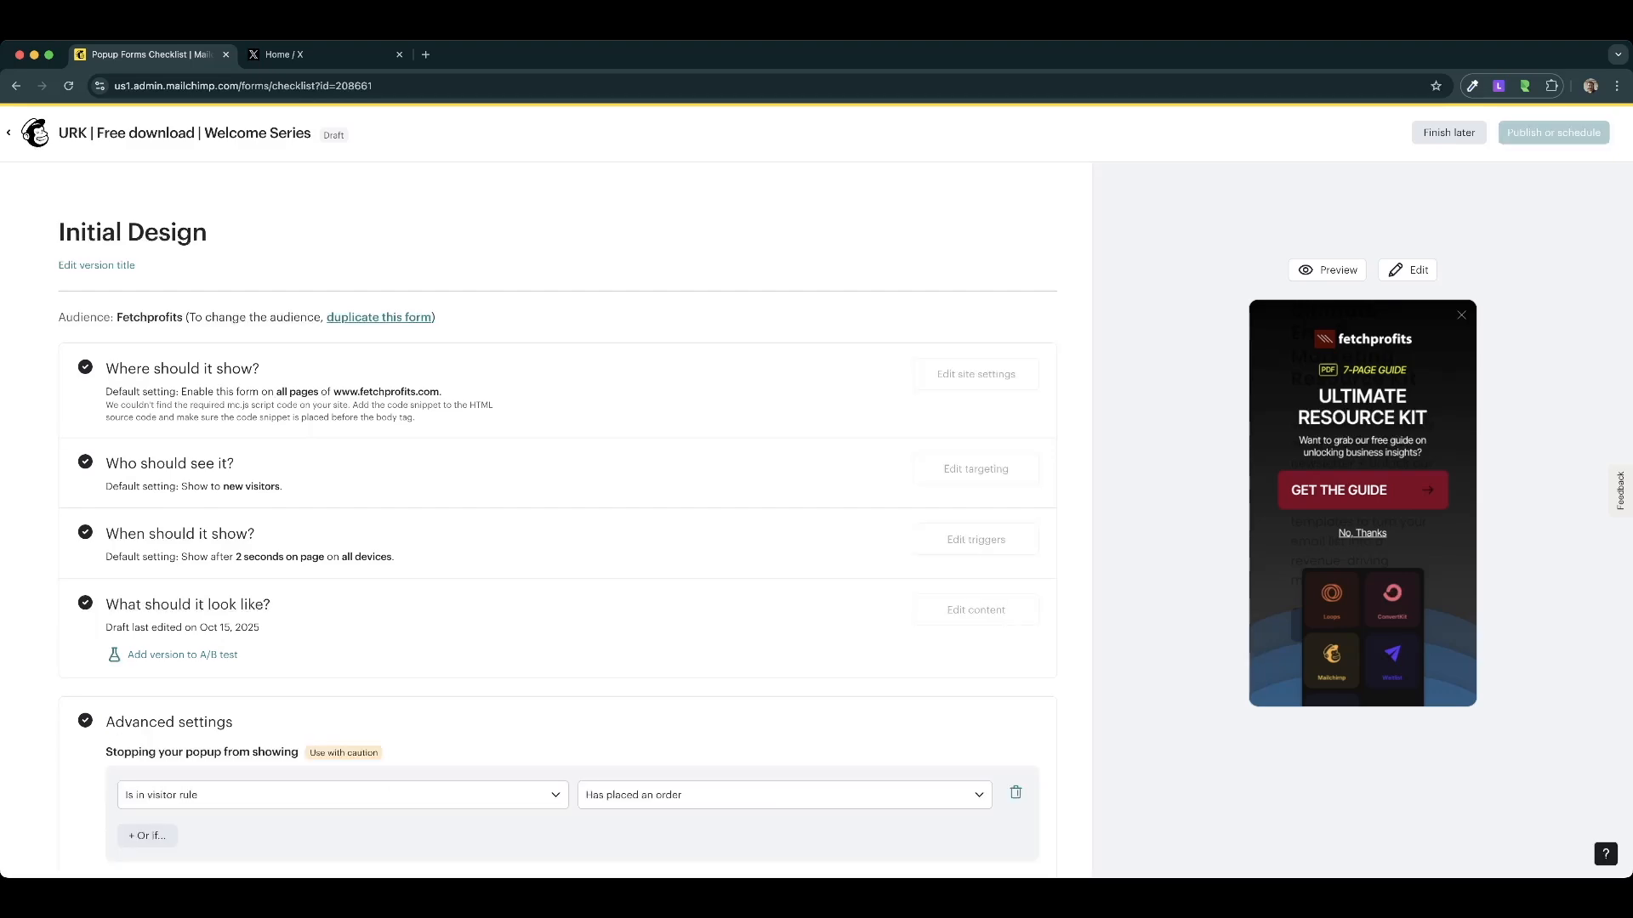
{"action": "scroll", "coordinate": [975, 728], "scroll_direction": "down", "scroll_amount": 5}
{"action": "scroll", "coordinate": [544, 680], "scroll_direction": "down", "scroll_amount": 3}
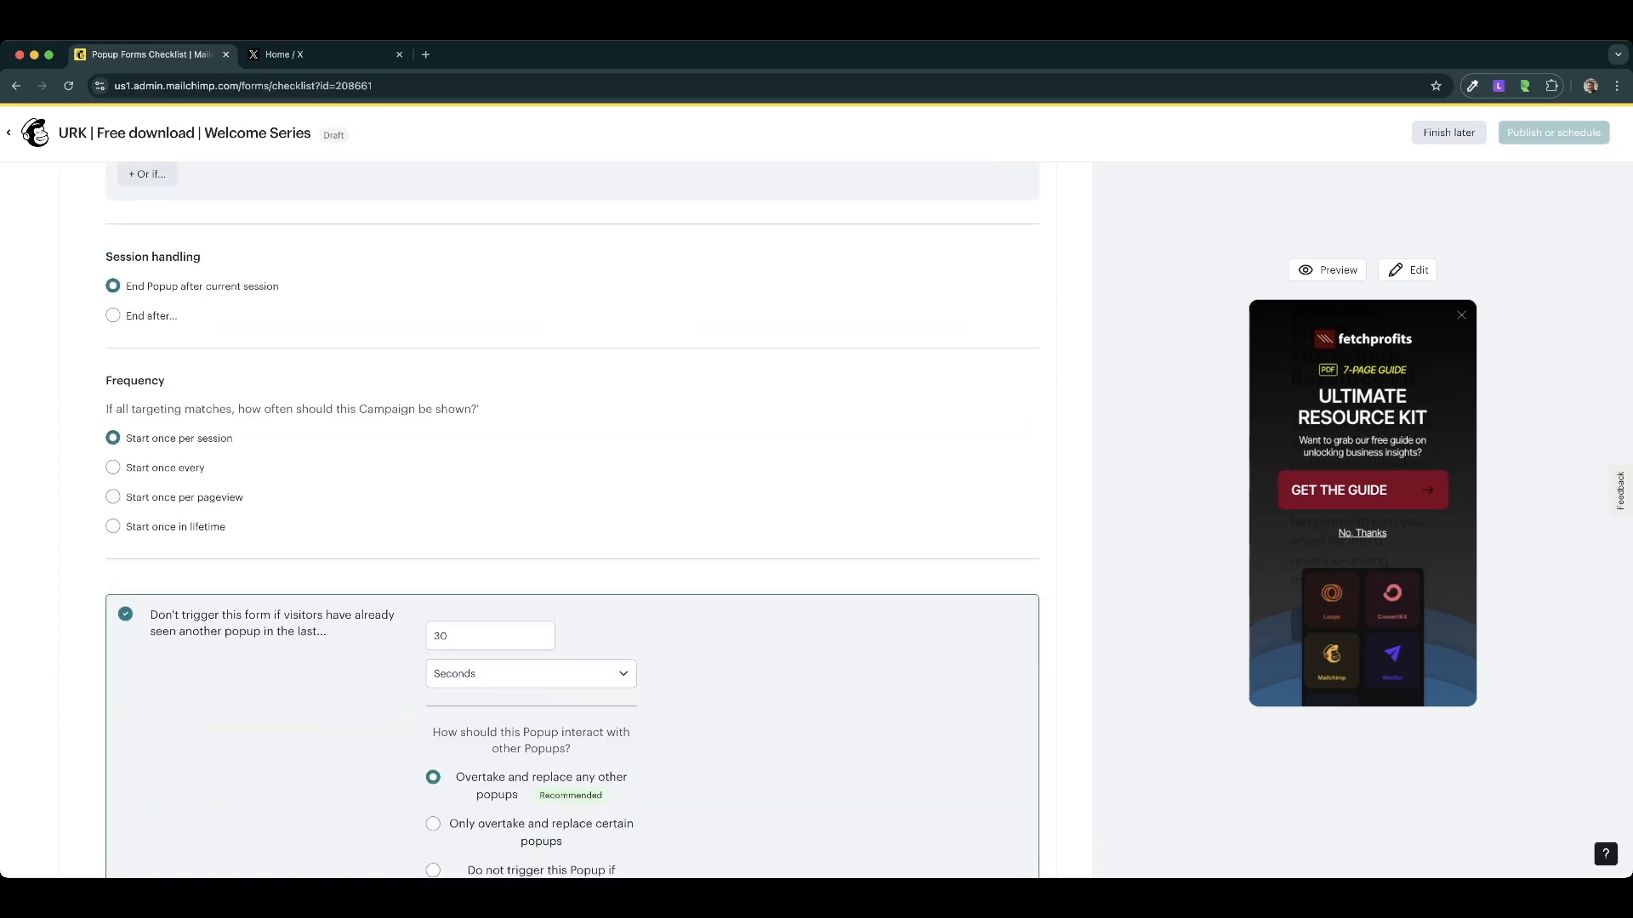
{"action": "scroll", "coordinate": [572, 489], "scroll_direction": "down", "scroll_amount": 2}
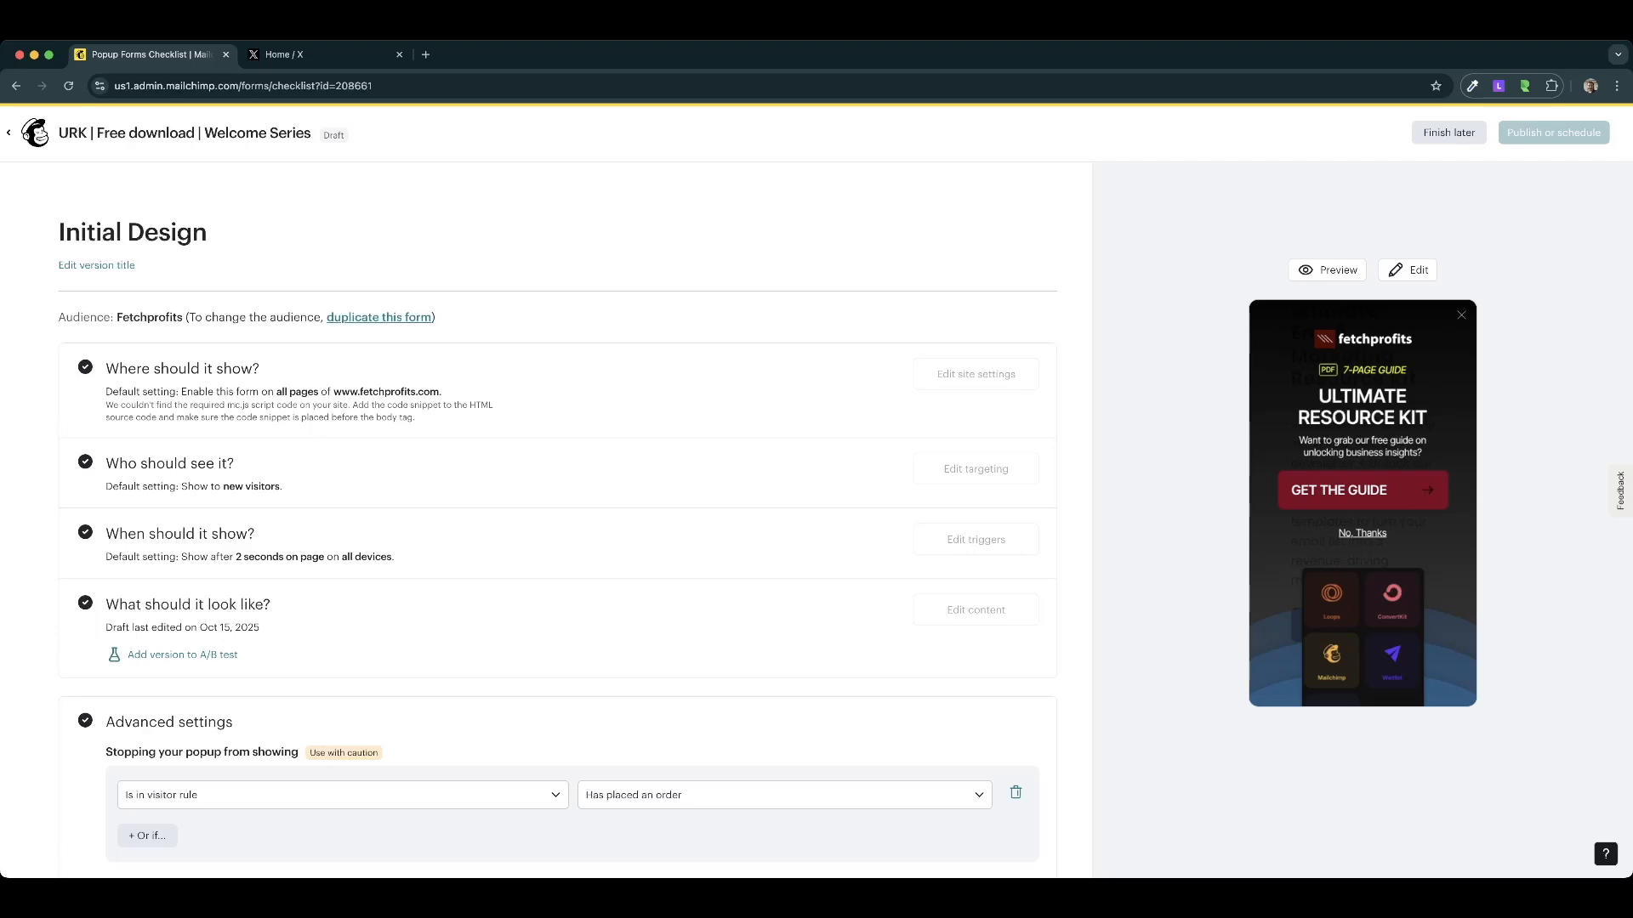
{"action": "scroll", "coordinate": [552, 493], "scroll_direction": "down", "scroll_amount": 10}
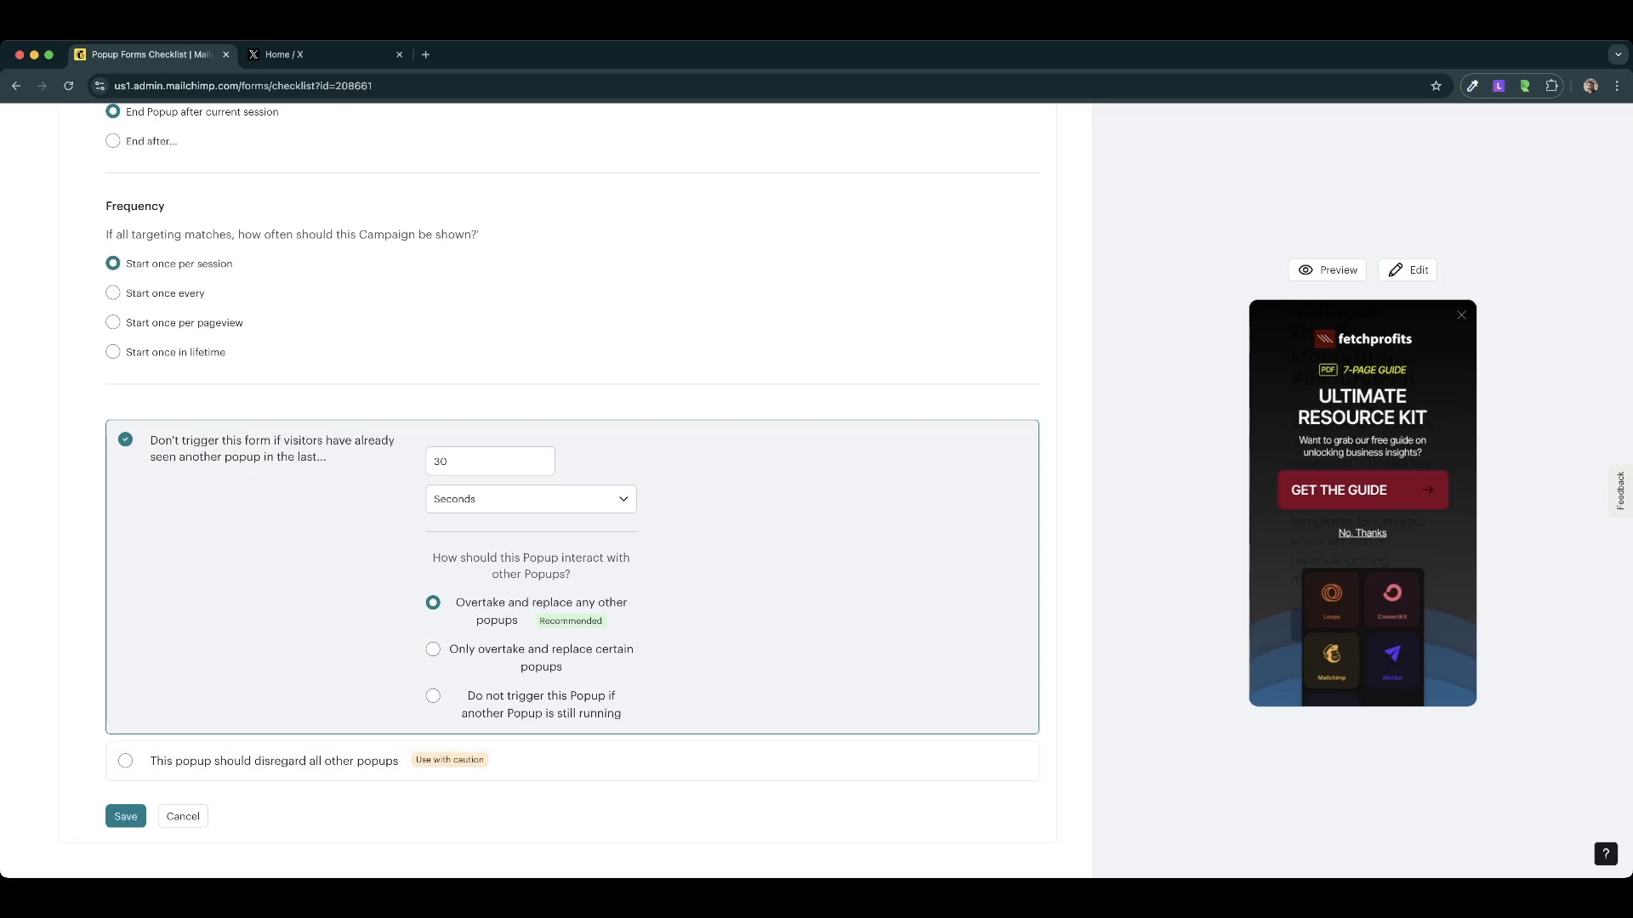
{"action": "scroll", "coordinate": [557, 491], "scroll_direction": "up", "scroll_amount": 15}
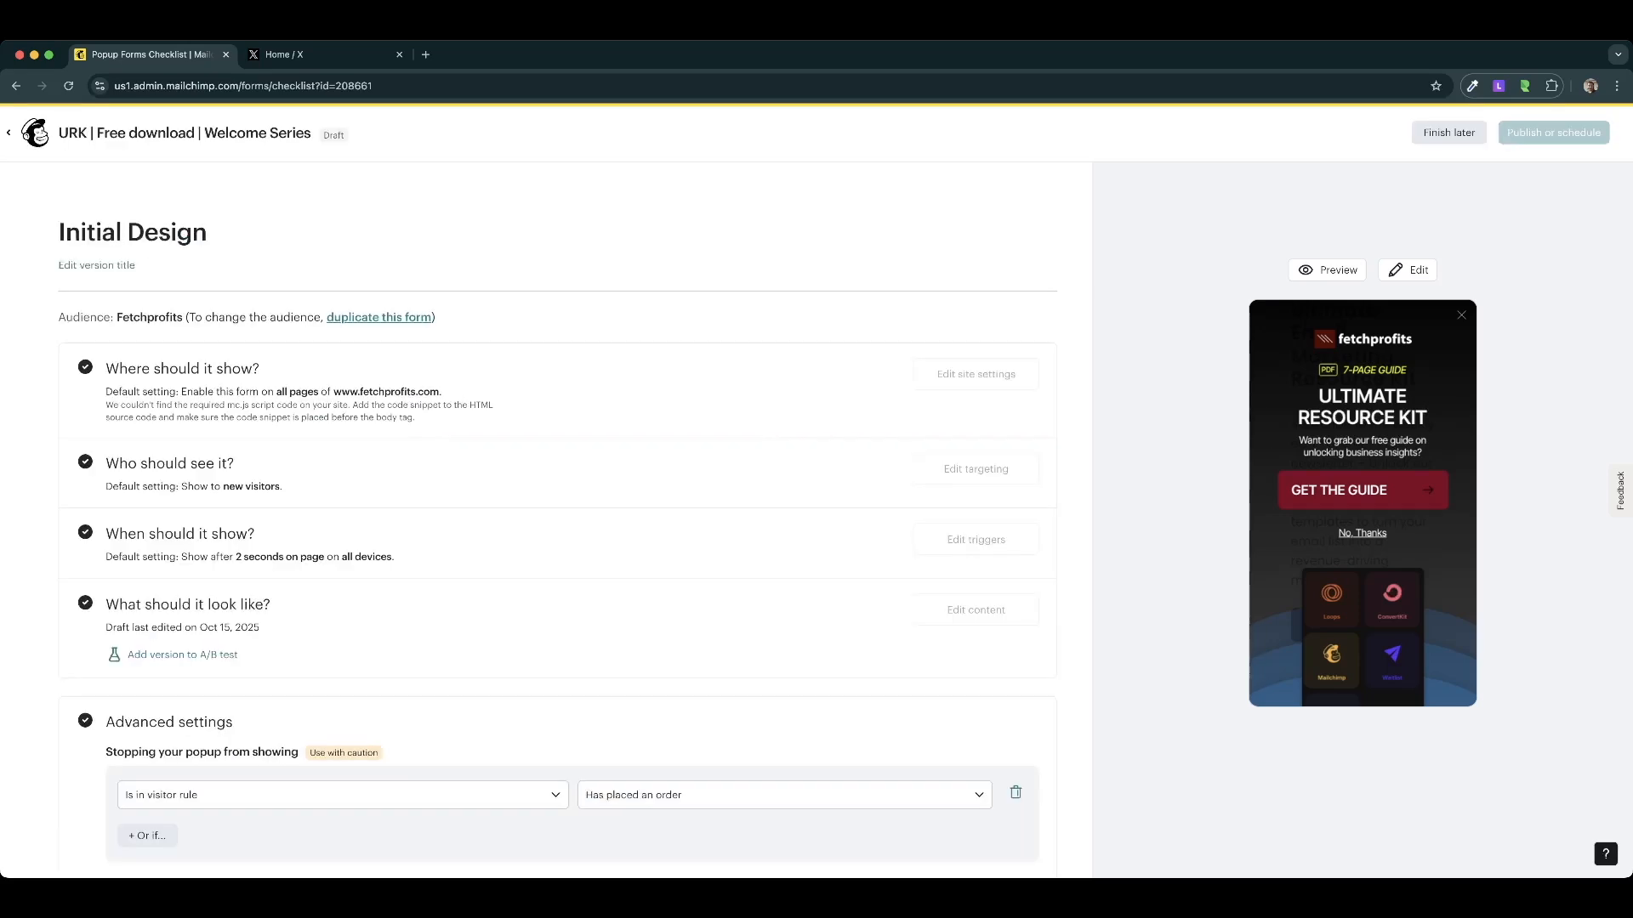